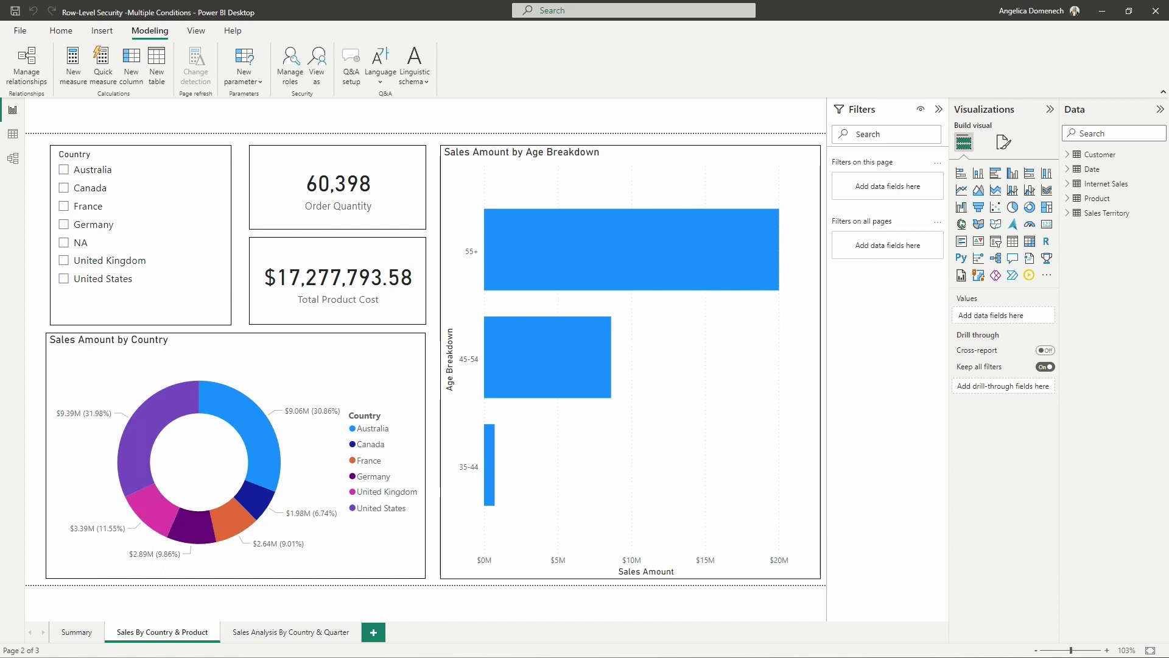
Step: Browse the Summary, Sales By Country & Product, and Sales Analysis By Country & Quarter pages
{"action": "left_click", "coordinate": [76, 631]}
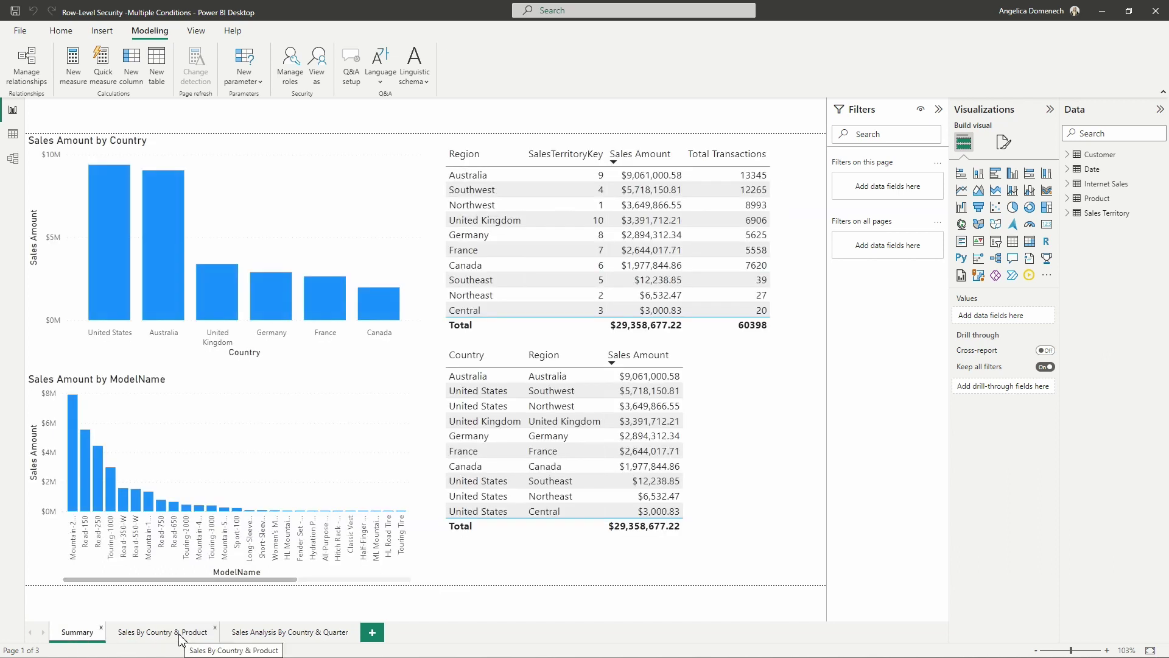
{"action": "left_click", "coordinate": [181, 633]}
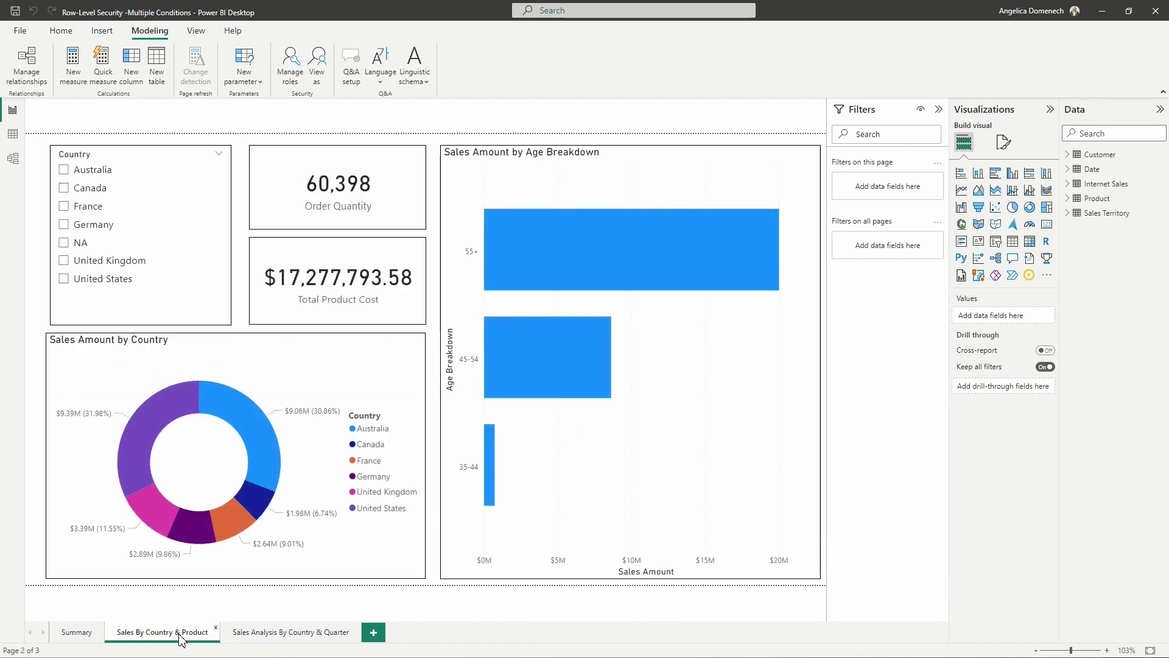
{"action": "left_click", "coordinate": [269, 634]}
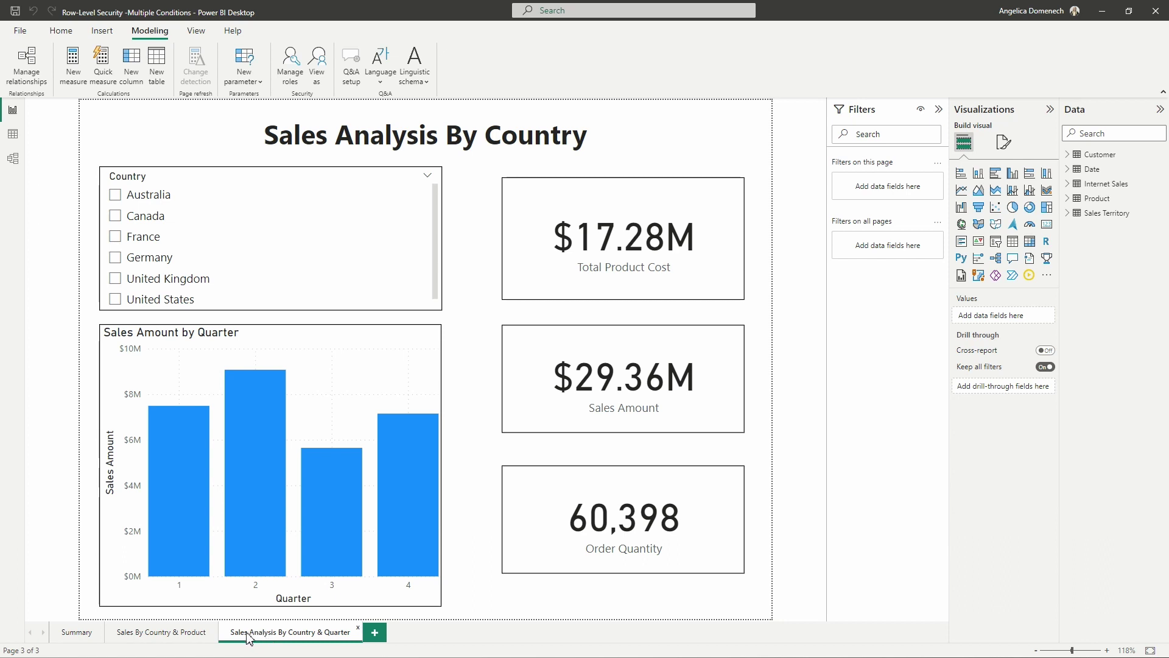
Step: On Sales By Country & Product, inspect the fields of the age breakdown bar chart and the country donut
{"action": "left_click", "coordinate": [180, 633]}
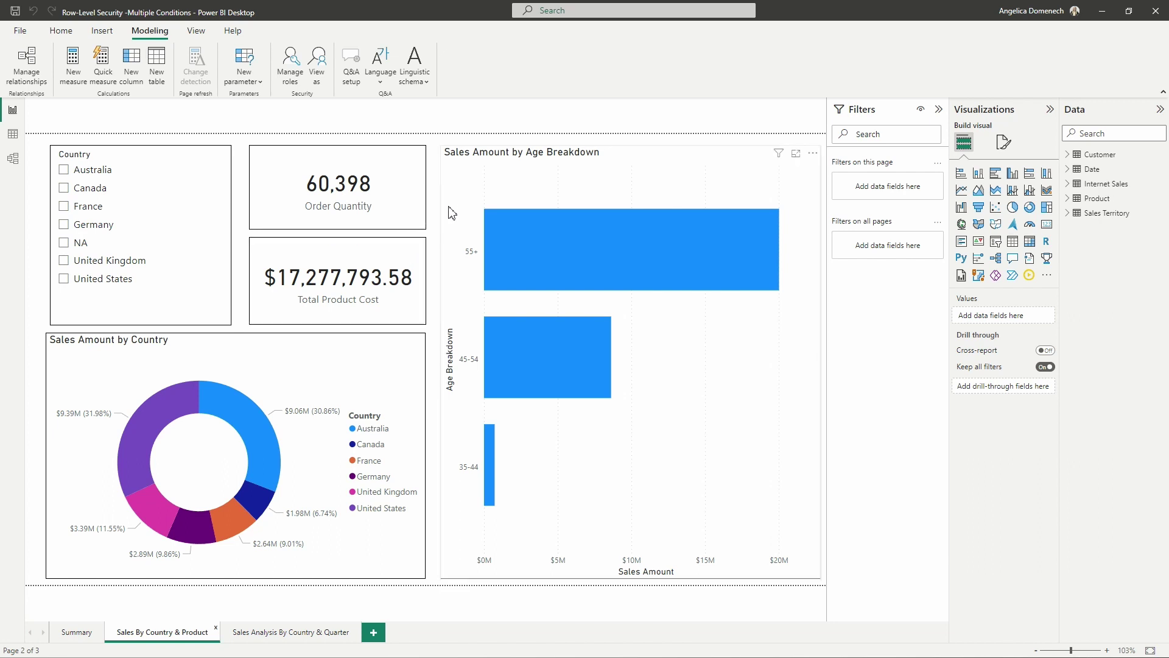
{"action": "left_click", "coordinate": [451, 182]}
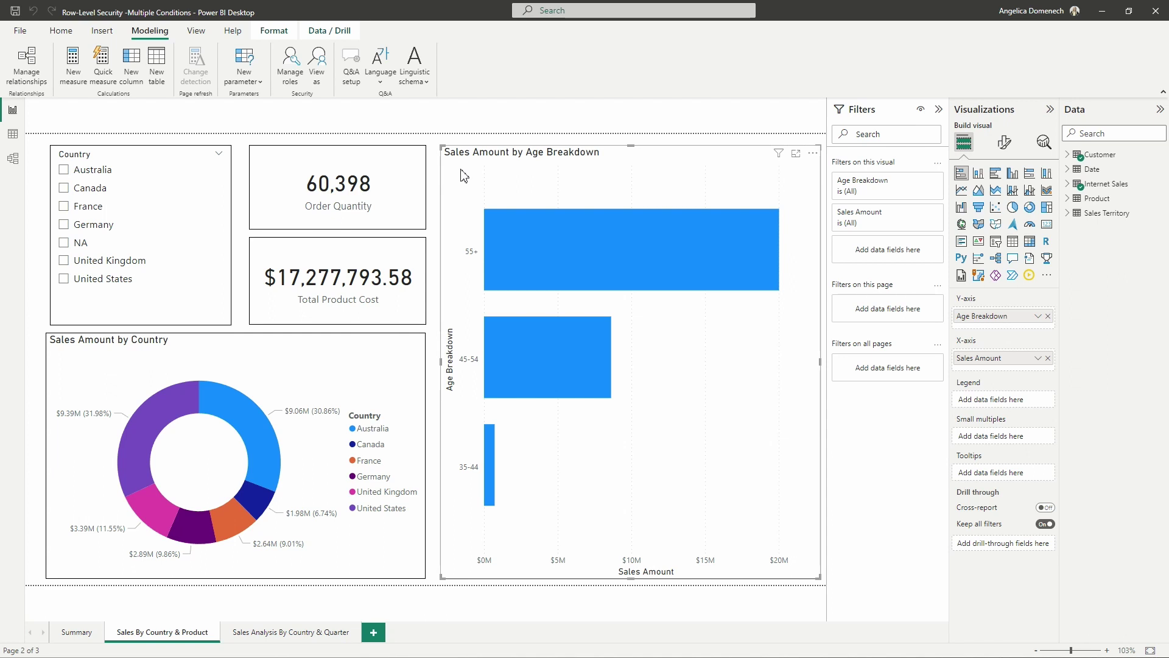
{"action": "left_click", "coordinate": [208, 357]}
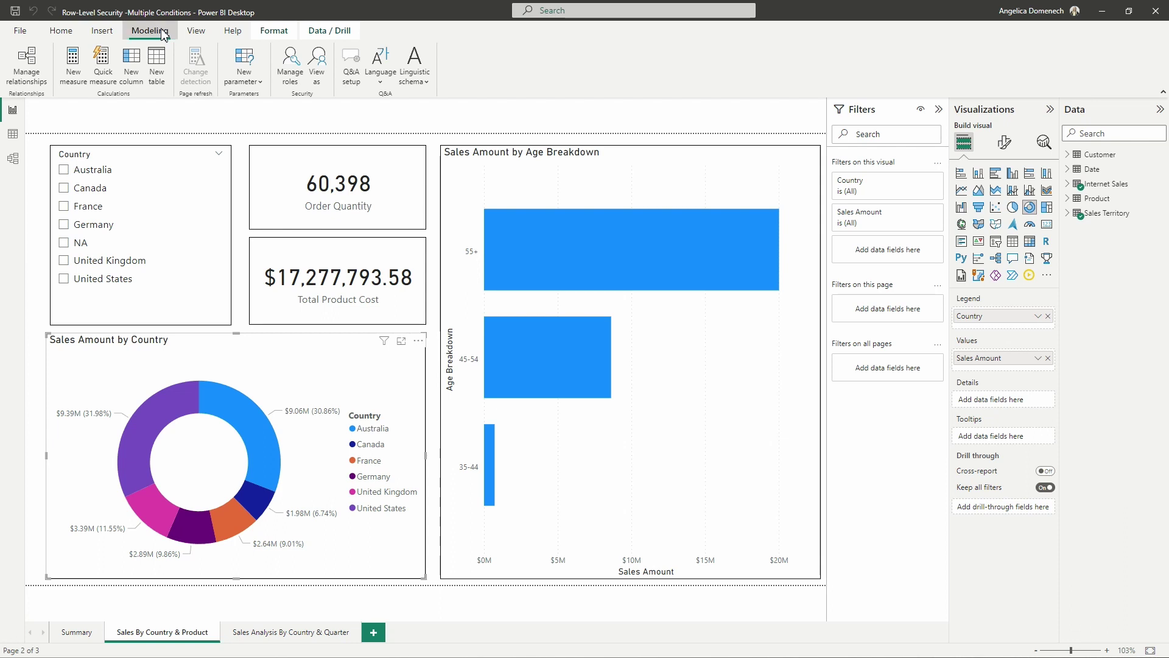
Step: In Manage roles, view the Australia role's Sales Territory rule, Country equals Australia, also as DAX
{"action": "left_click", "coordinate": [289, 76]}
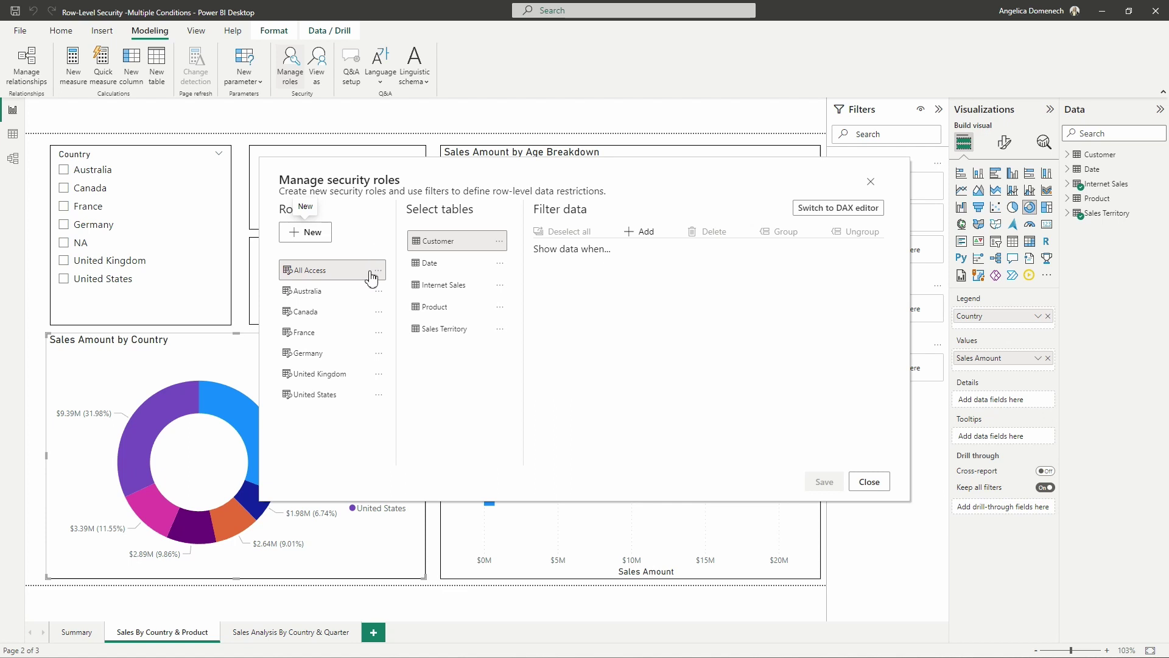
{"action": "left_click", "coordinate": [325, 297]}
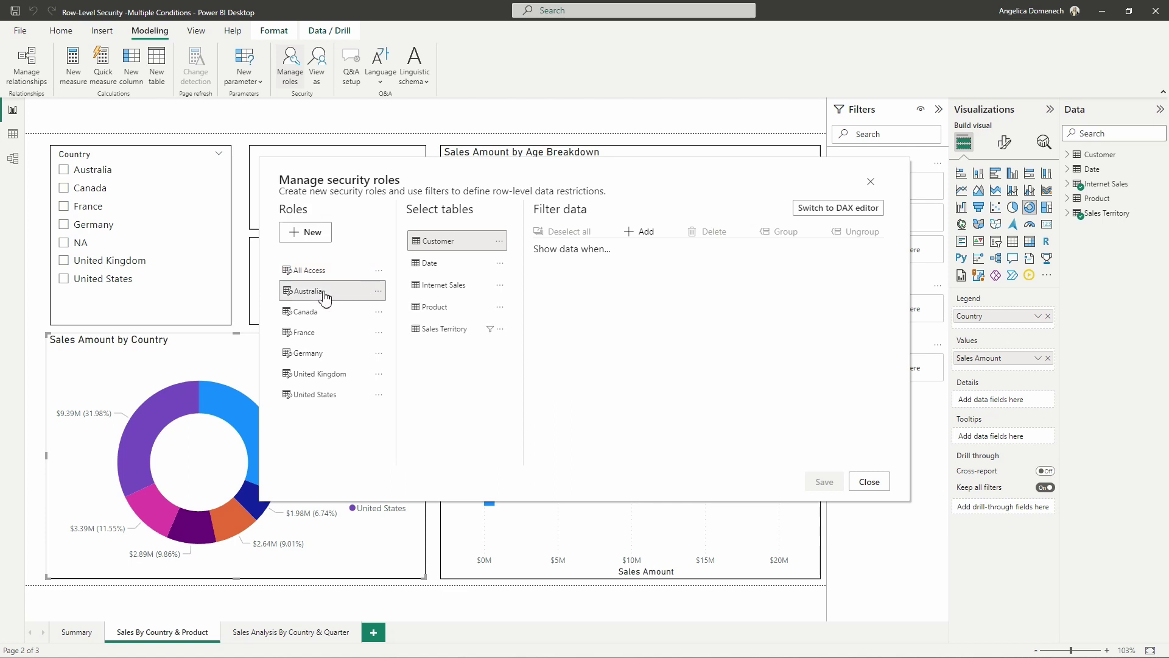
{"action": "left_click", "coordinate": [467, 340]}
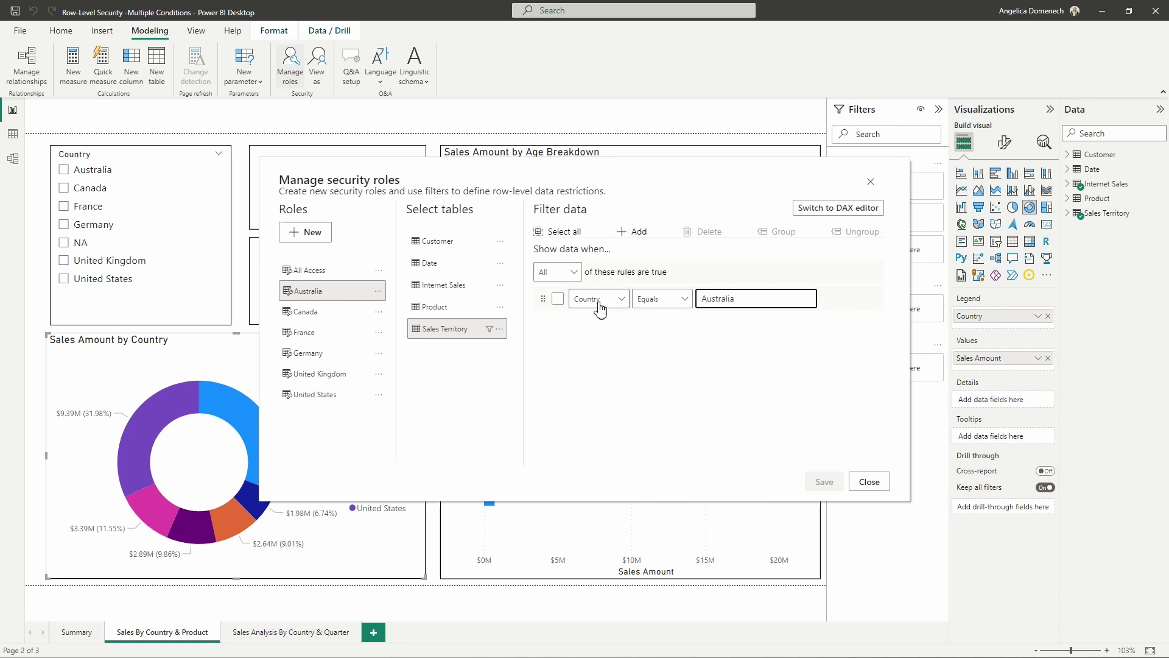
{"action": "left_click", "coordinate": [575, 271]}
{"action": "left_click", "coordinate": [578, 272]}
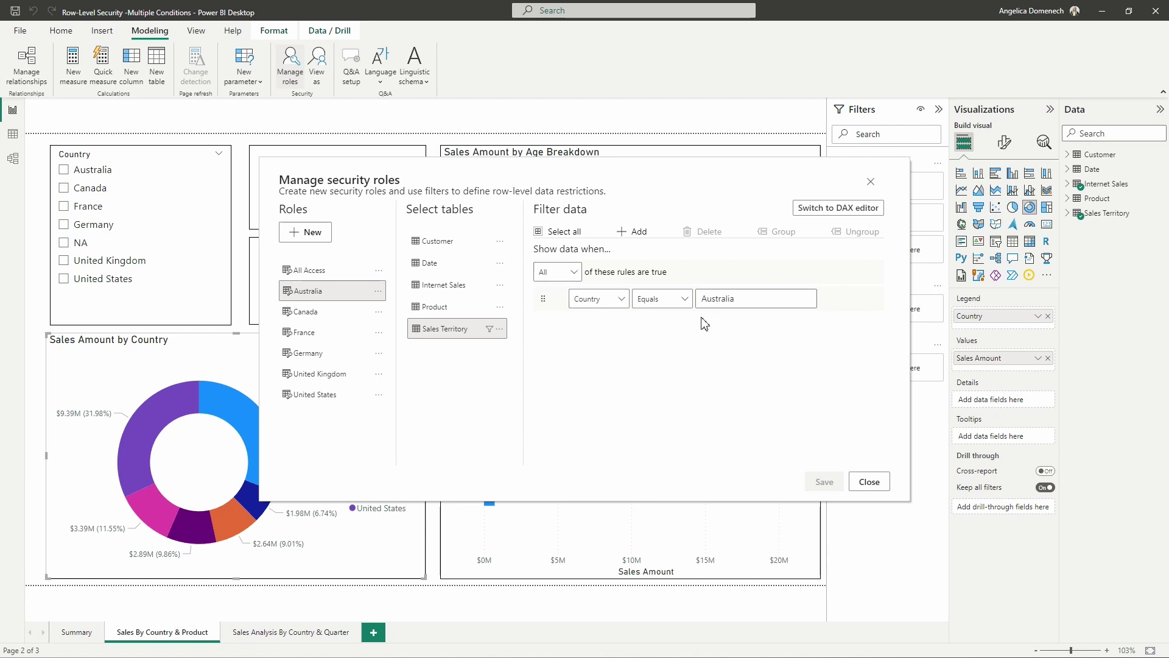
{"action": "left_click", "coordinate": [807, 213]}
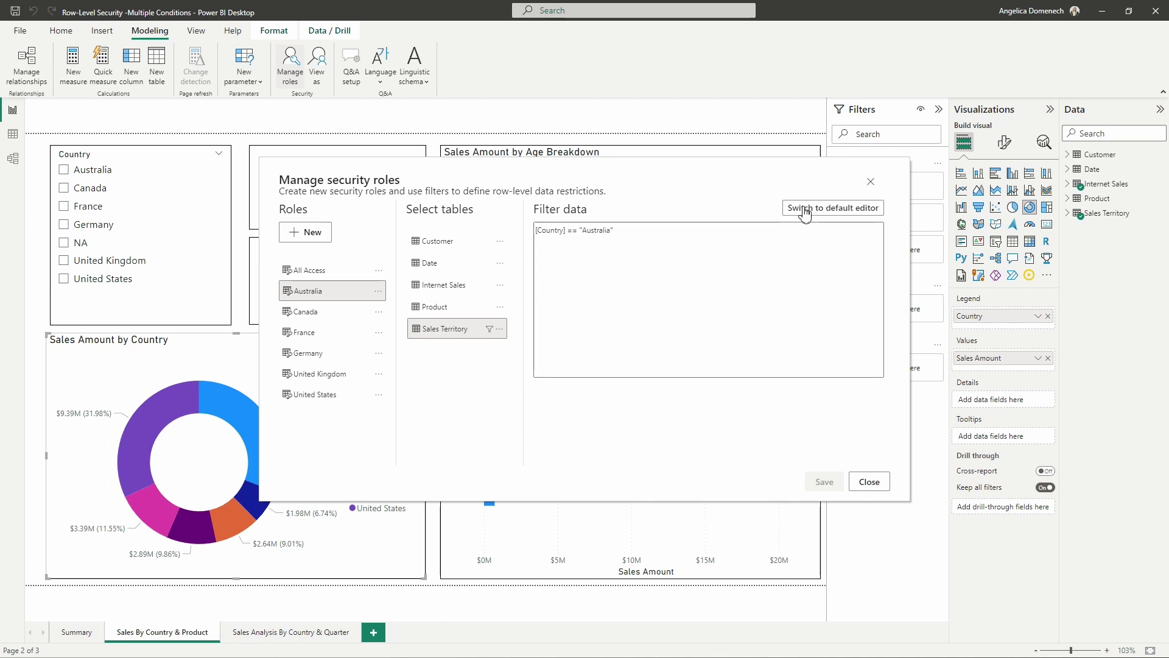
{"action": "left_click", "coordinate": [805, 211]}
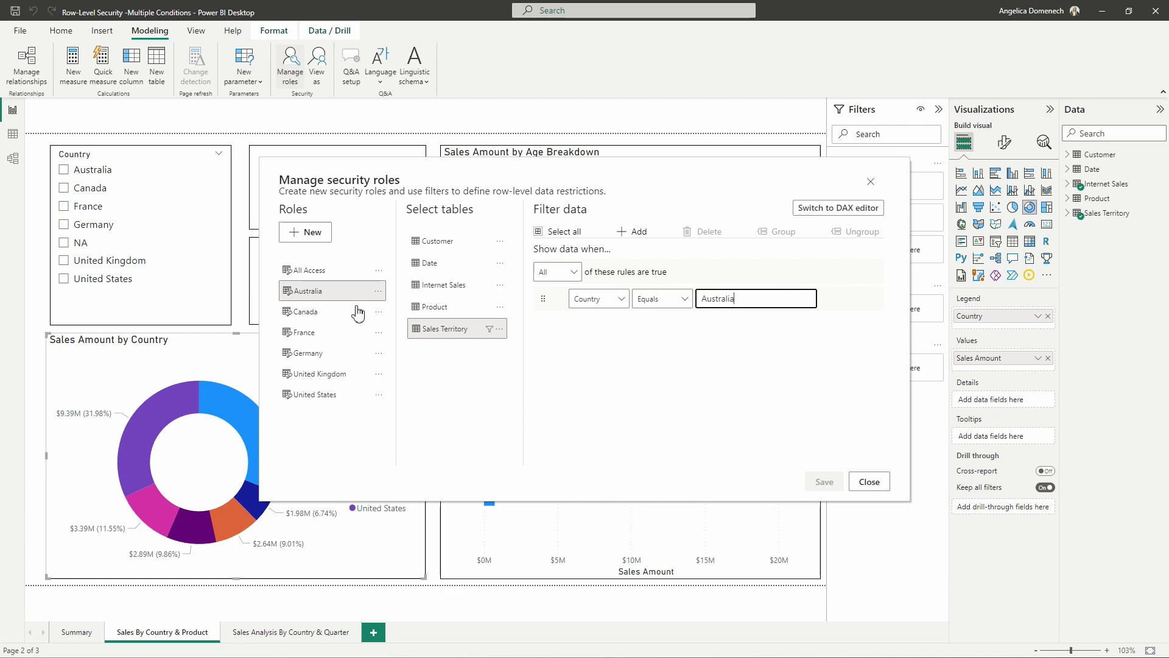
Step: Close the Manage security roles dialog to return to the Sales By Country & Product page
{"action": "left_click", "coordinate": [875, 486]}
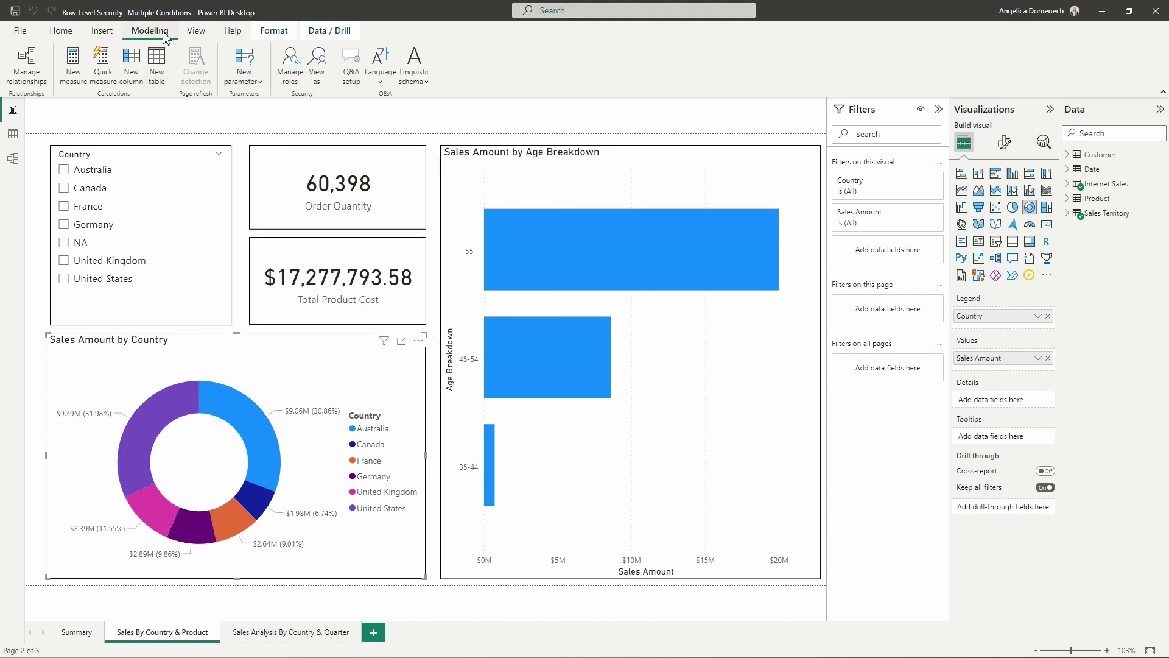
Step: In Manage roles, create a new role and rename it 'Ages 55+'
{"action": "left_click", "coordinate": [297, 81]}
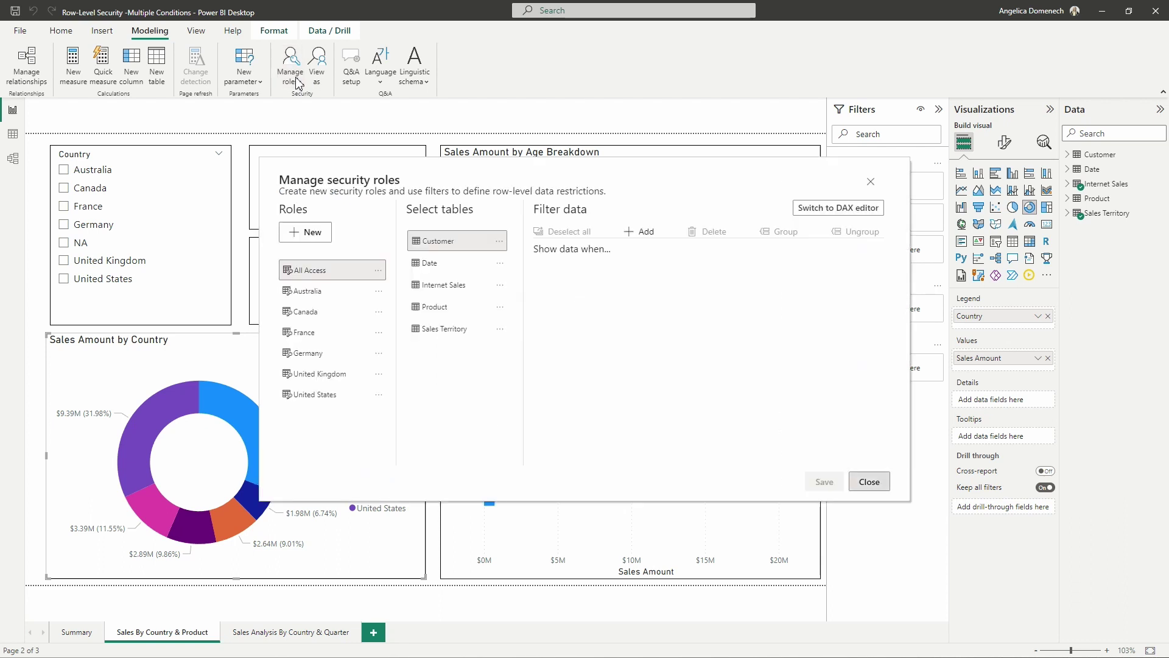
{"action": "left_click", "coordinate": [302, 235]}
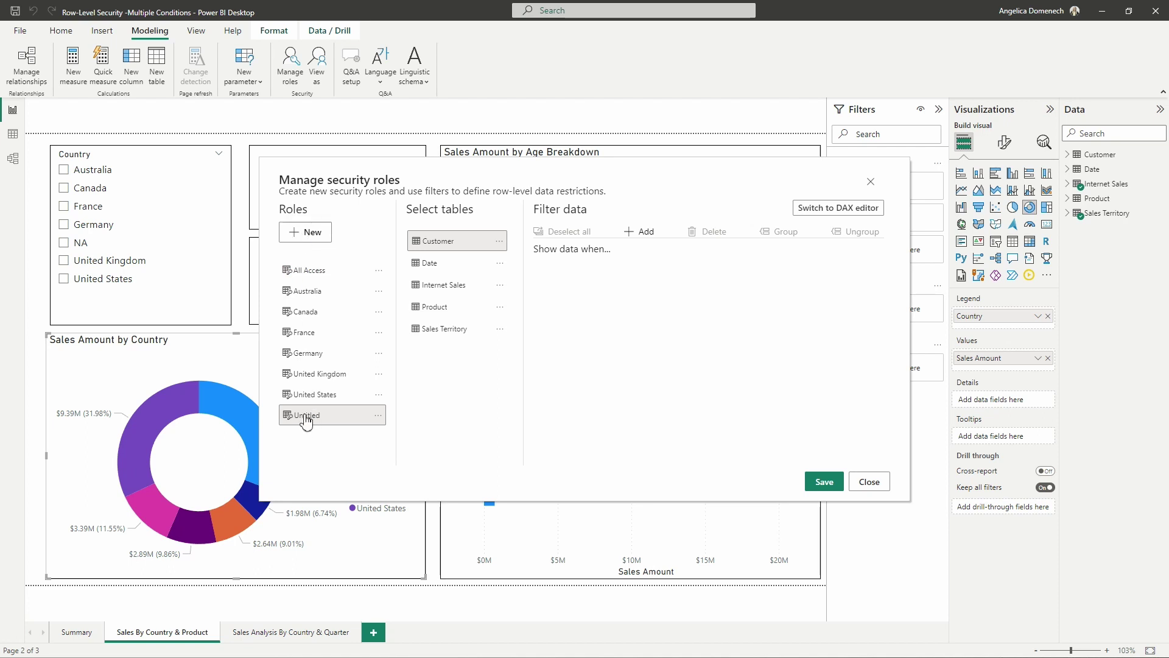
{"action": "left_click", "coordinate": [380, 416]}
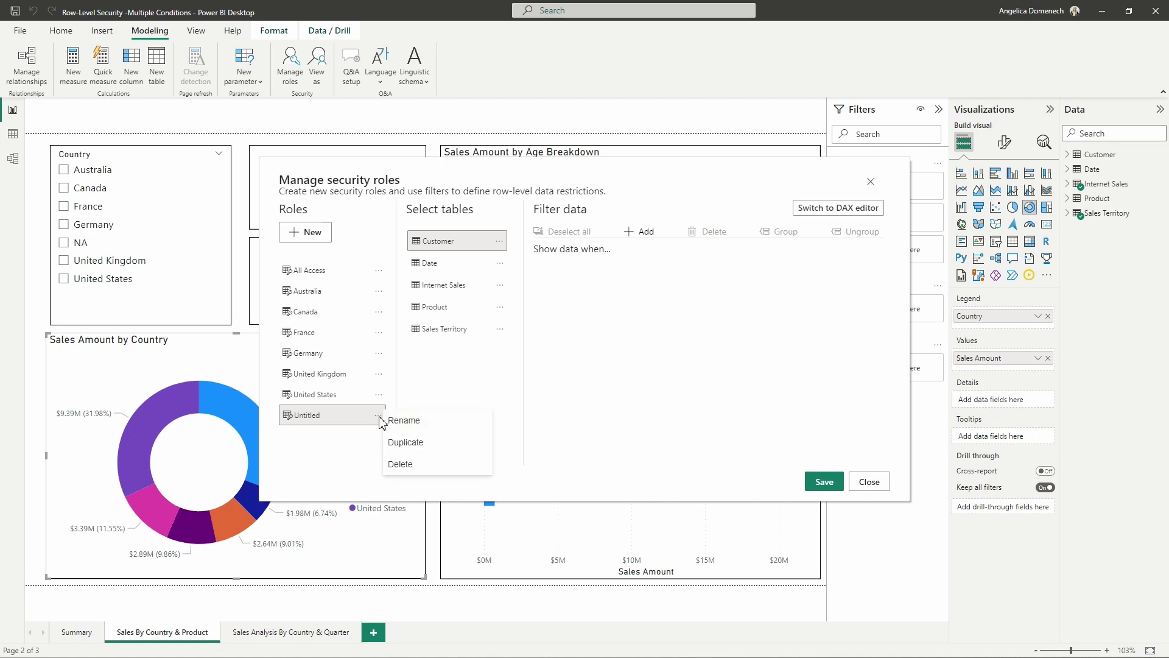
{"action": "left_click", "coordinate": [393, 421]}
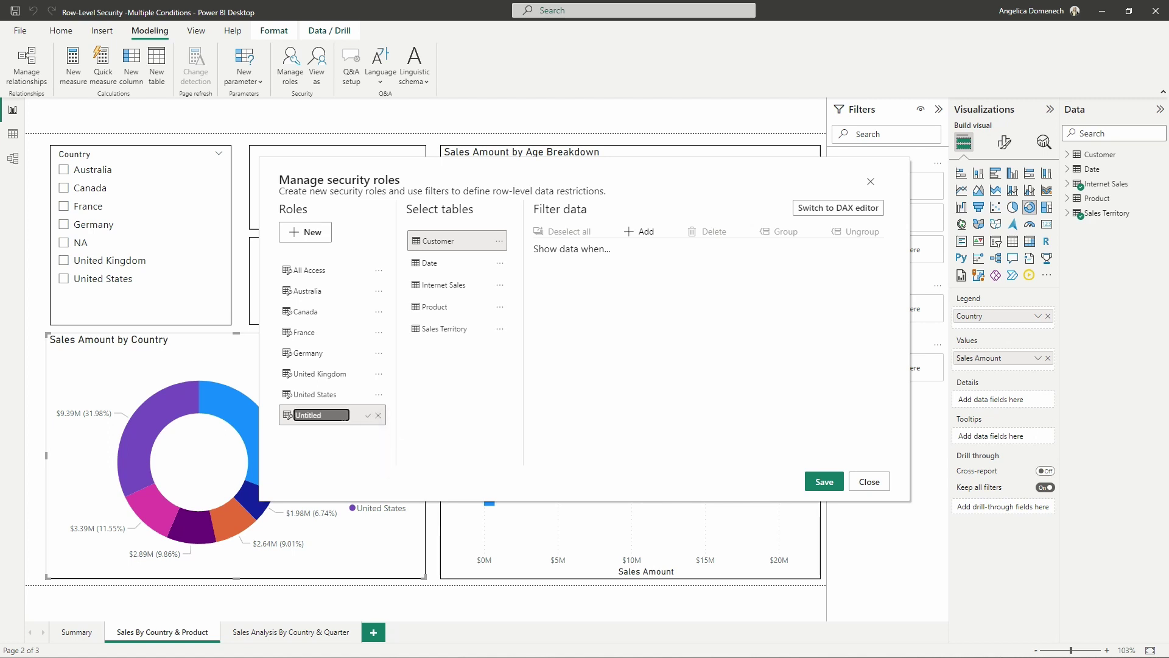
{"action": "type", "text": "Ages 55+"}
{"action": "left_click", "coordinate": [370, 419]}
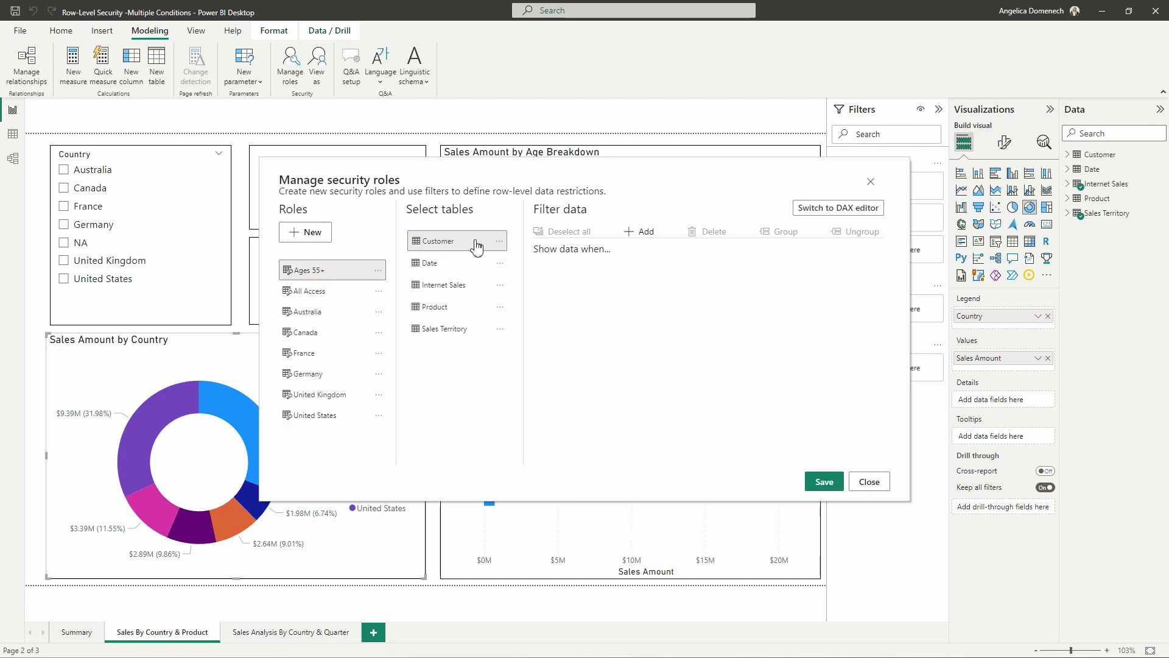
Step: Add a Customer table rule where Age Breakdown equals 55+
{"action": "left_click", "coordinate": [641, 239]}
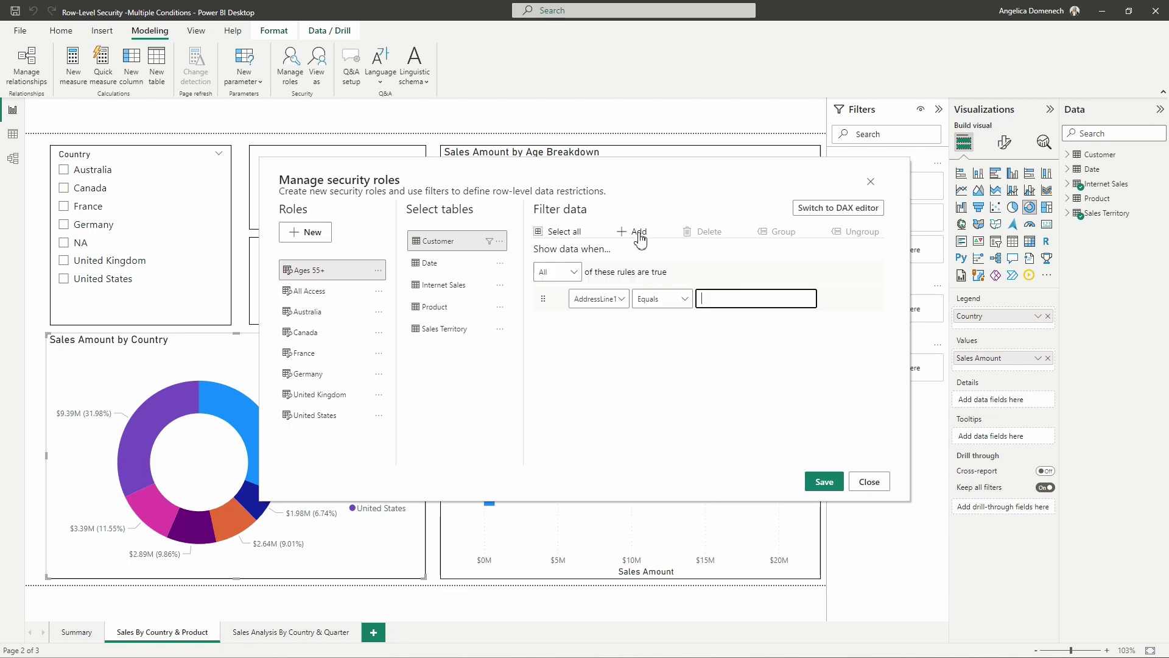
{"action": "left_click", "coordinate": [621, 299]}
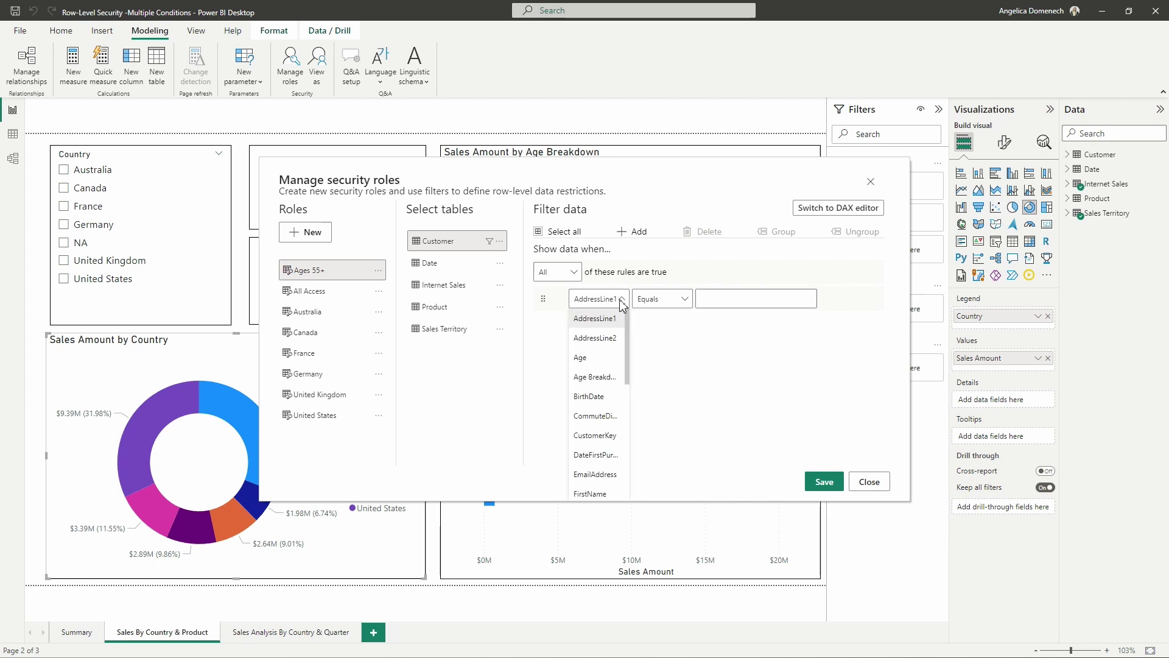
{"action": "left_click", "coordinate": [609, 378]}
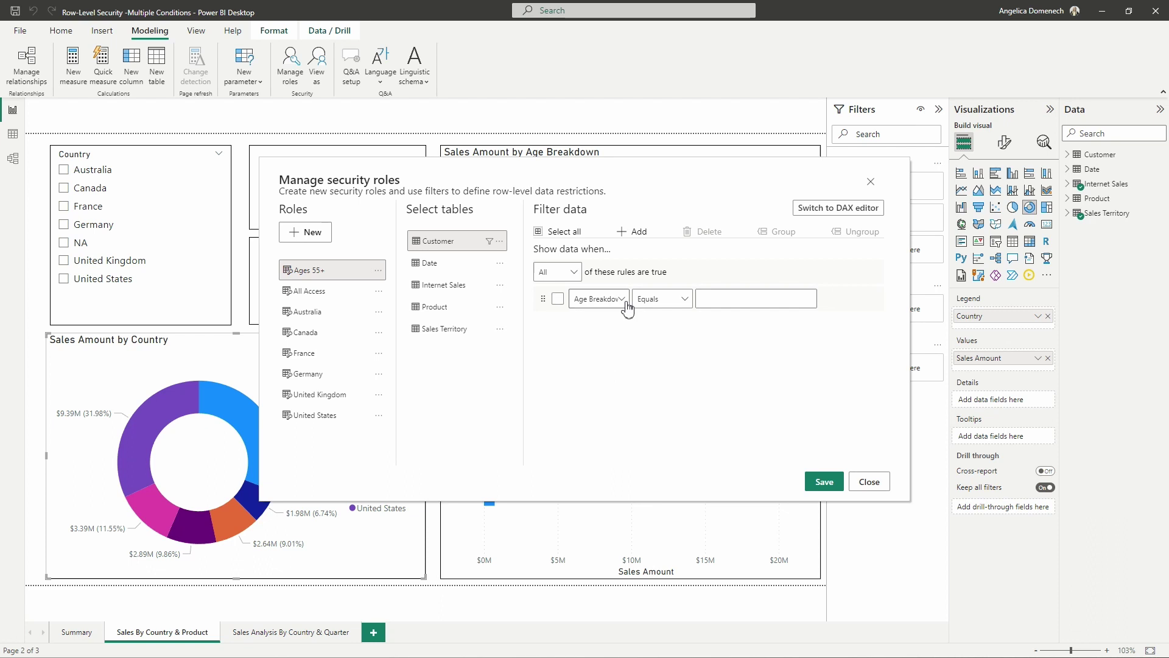
{"action": "left_click", "coordinate": [728, 299]}
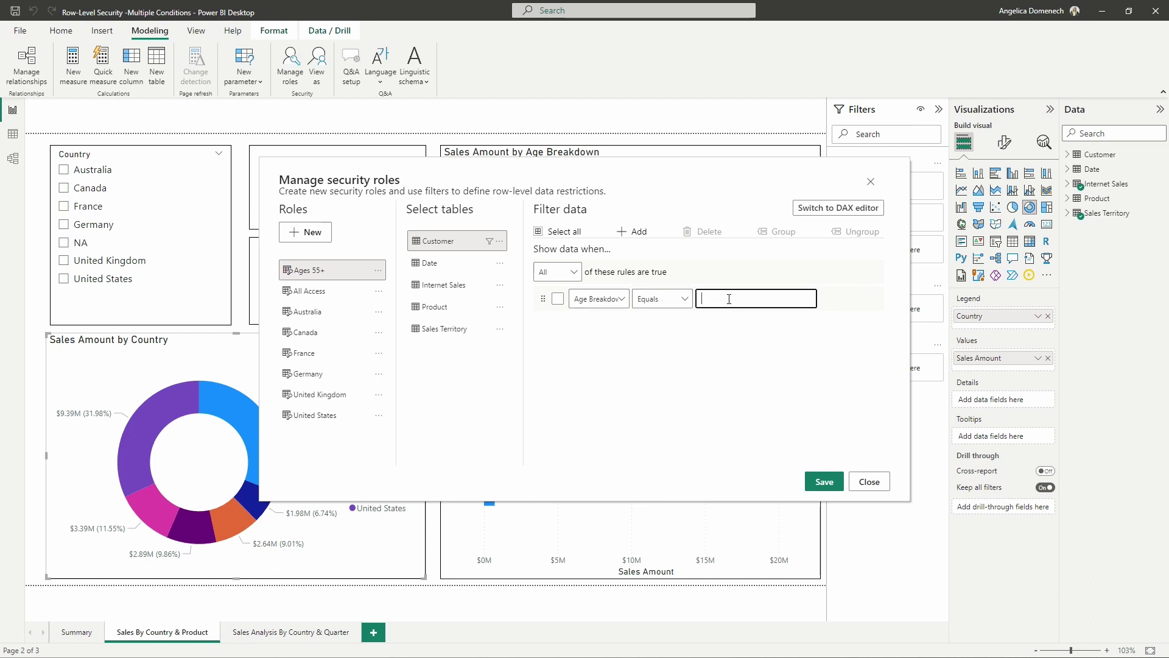
{"action": "type", "text": "55+"}
Step: Review the rule as DAX, then save the Ages 55+ role and close the dialog
{"action": "left_click", "coordinate": [831, 210]}
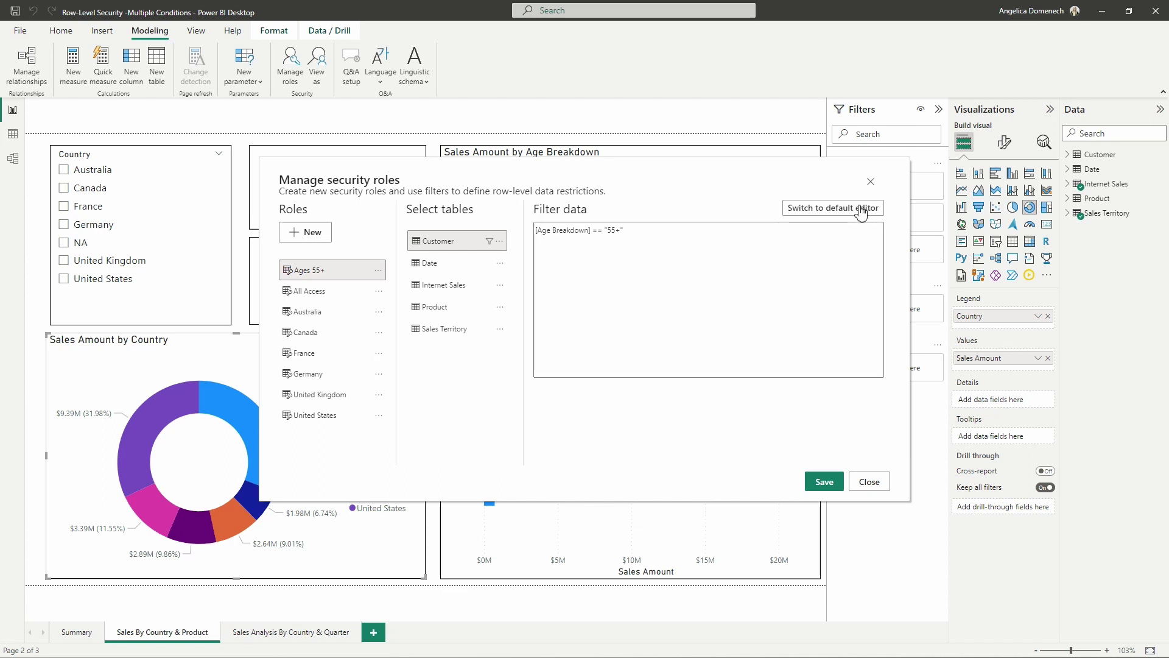
{"action": "left_click", "coordinate": [861, 212]}
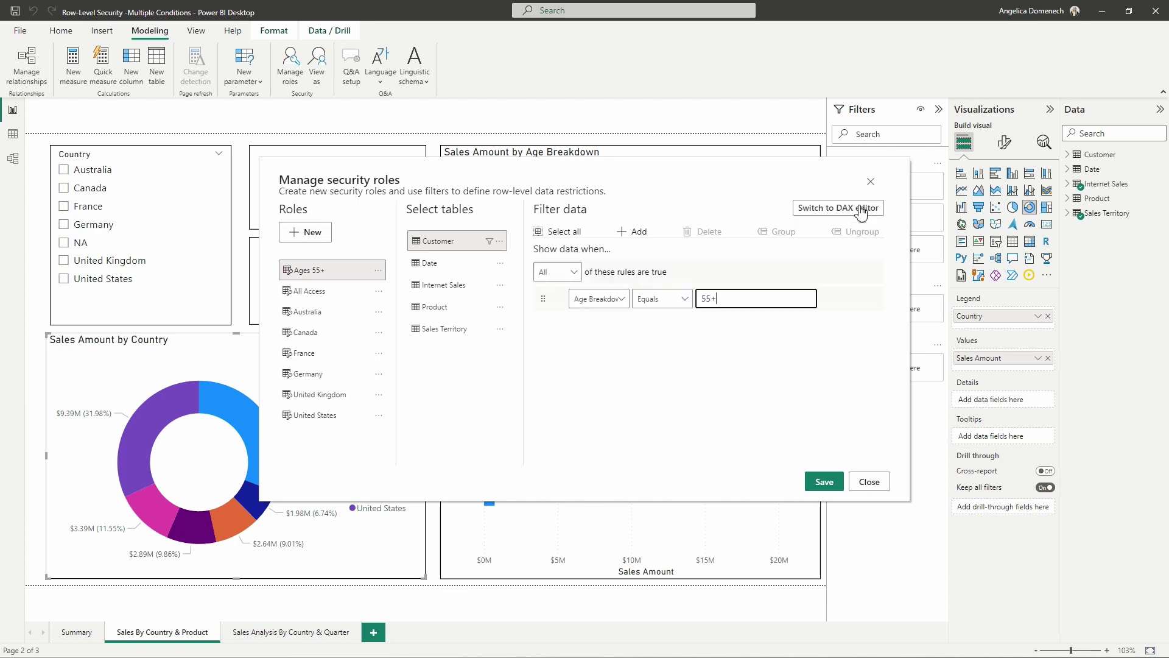
{"action": "left_click", "coordinate": [837, 487]}
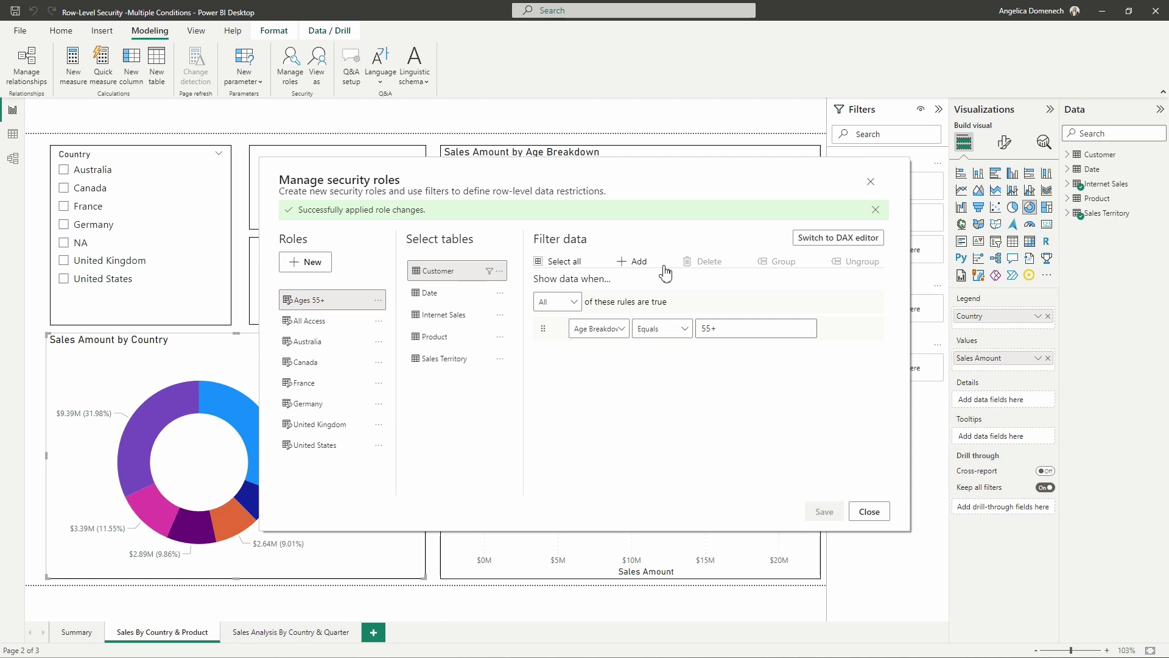
{"action": "left_click", "coordinate": [869, 511]}
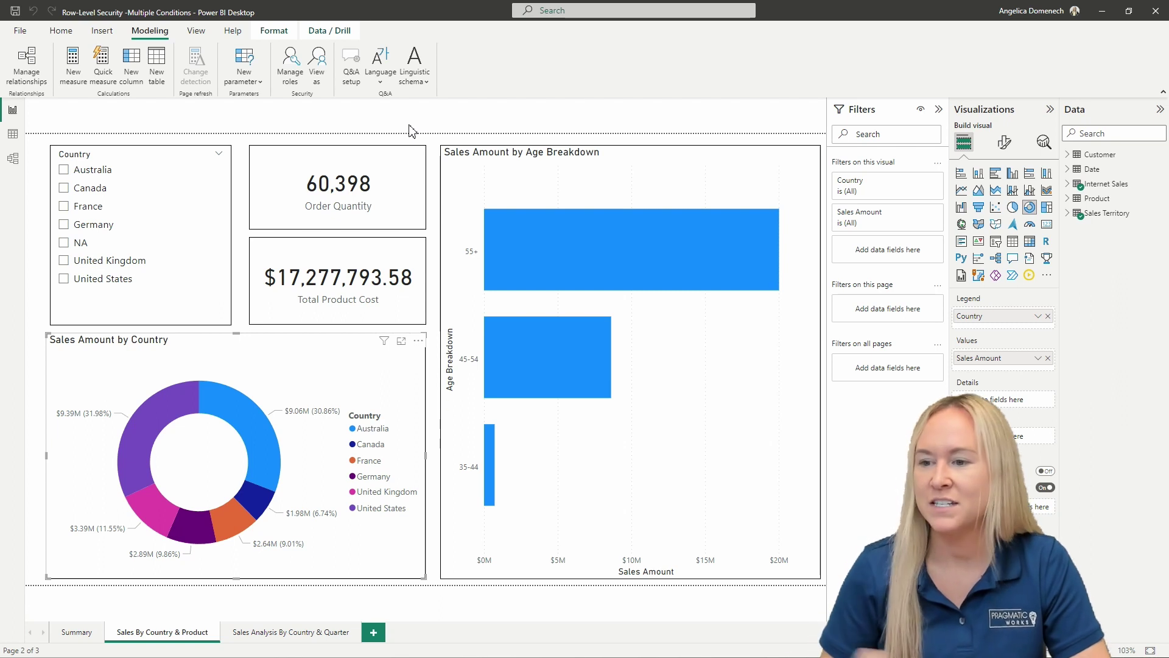
Step: Select the 55+ bar to cross-filter the page, showing 41,849 orders
{"action": "left_click", "coordinate": [544, 248]}
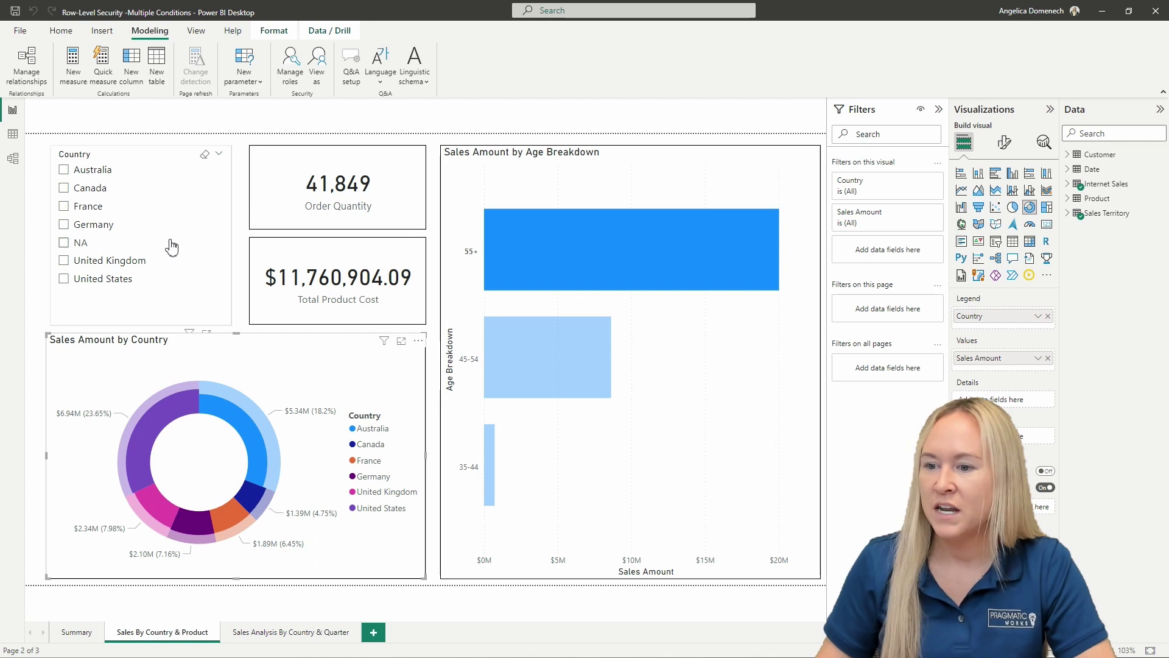
Step: Filter to United States, clear the country filter and 55+ highlight, then bring up View as roles
{"action": "left_click", "coordinate": [64, 279]}
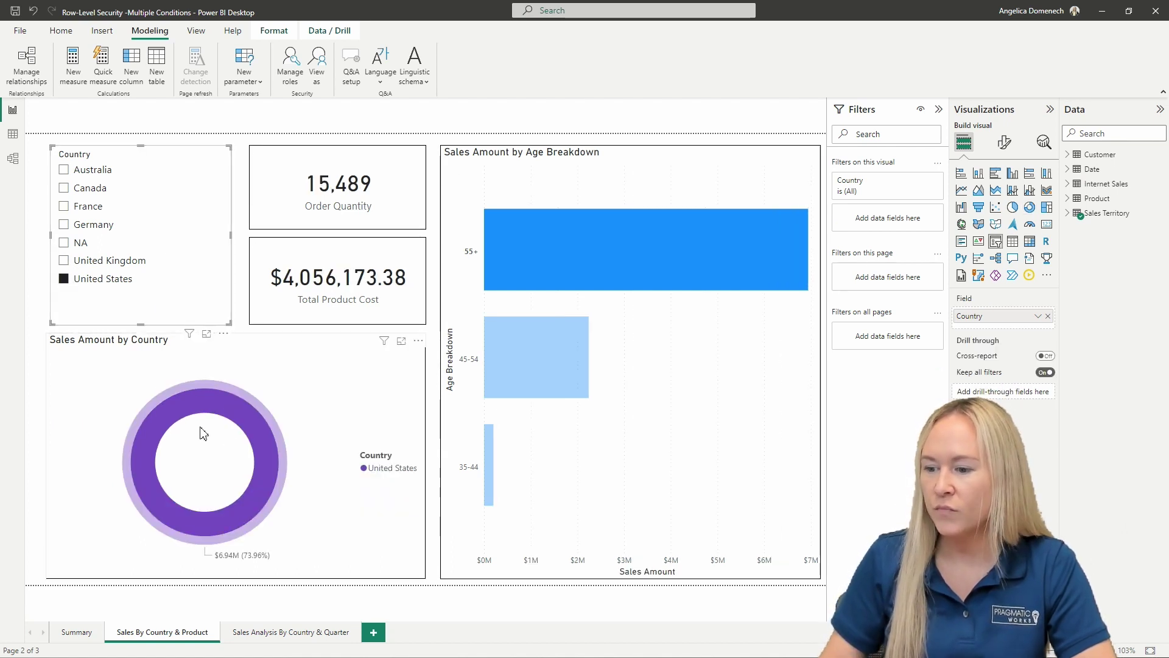
{"action": "mouse_move", "coordinate": [258, 444]}
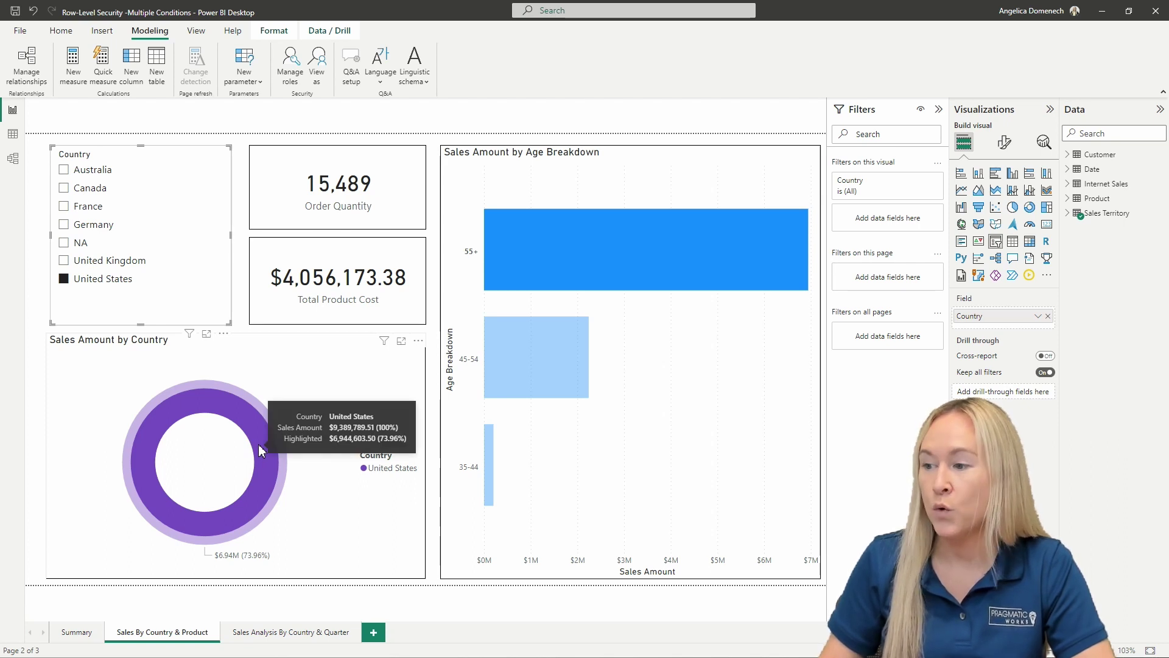
{"action": "mouse_move", "coordinate": [572, 241]}
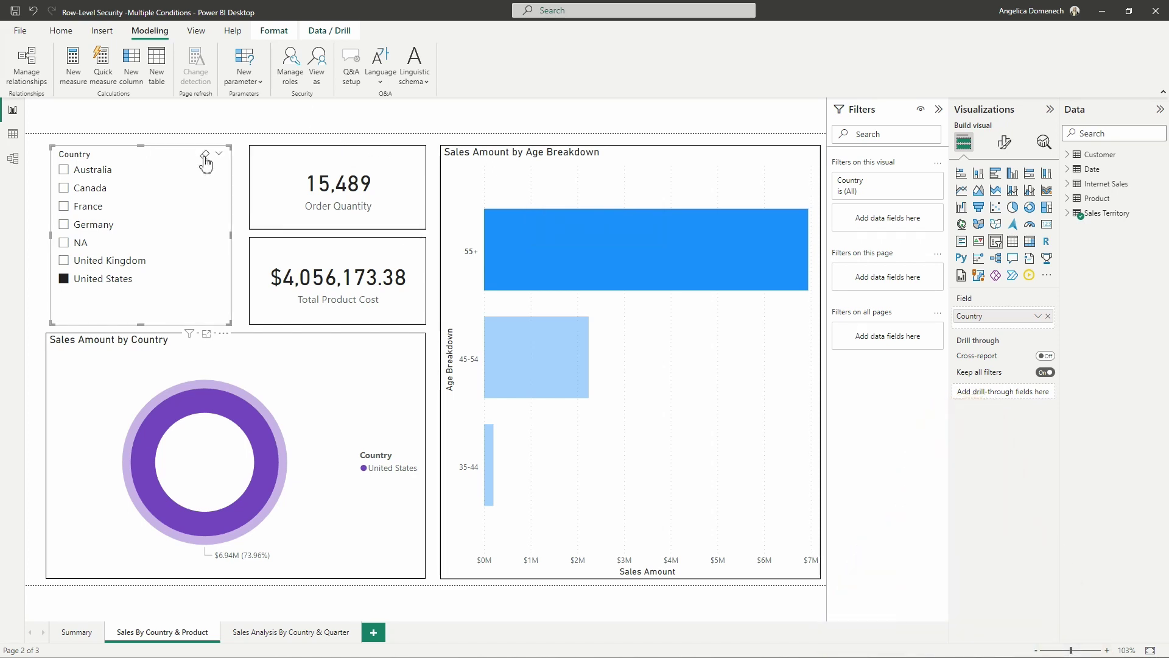
{"action": "left_click", "coordinate": [205, 156]}
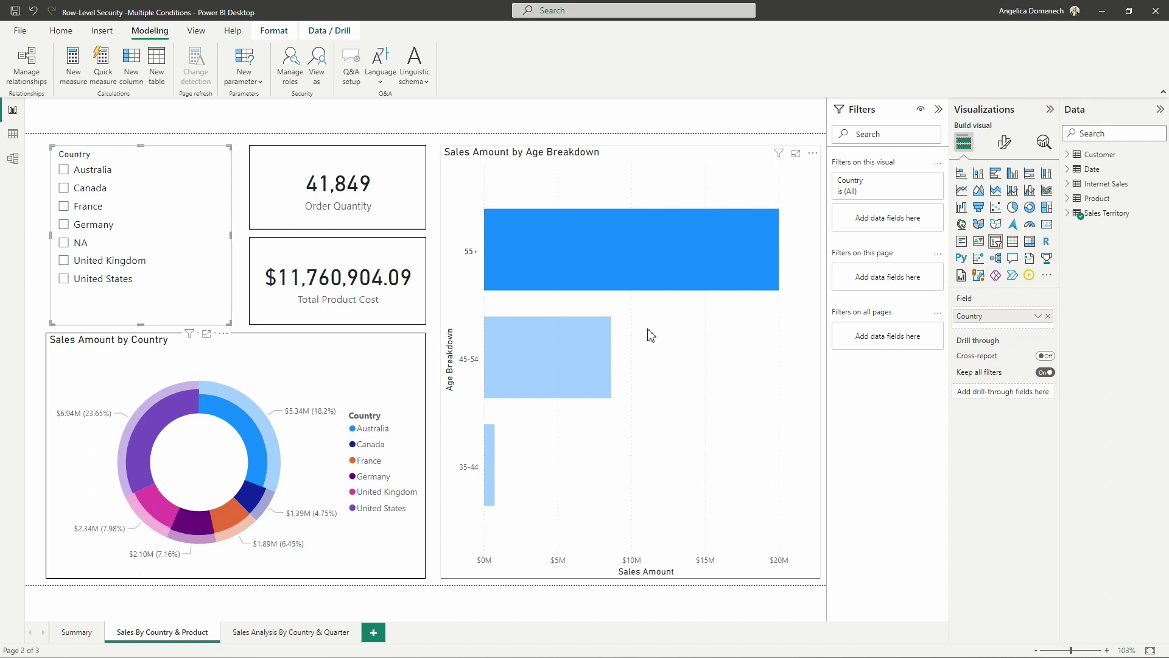
{"action": "left_click", "coordinate": [637, 315]}
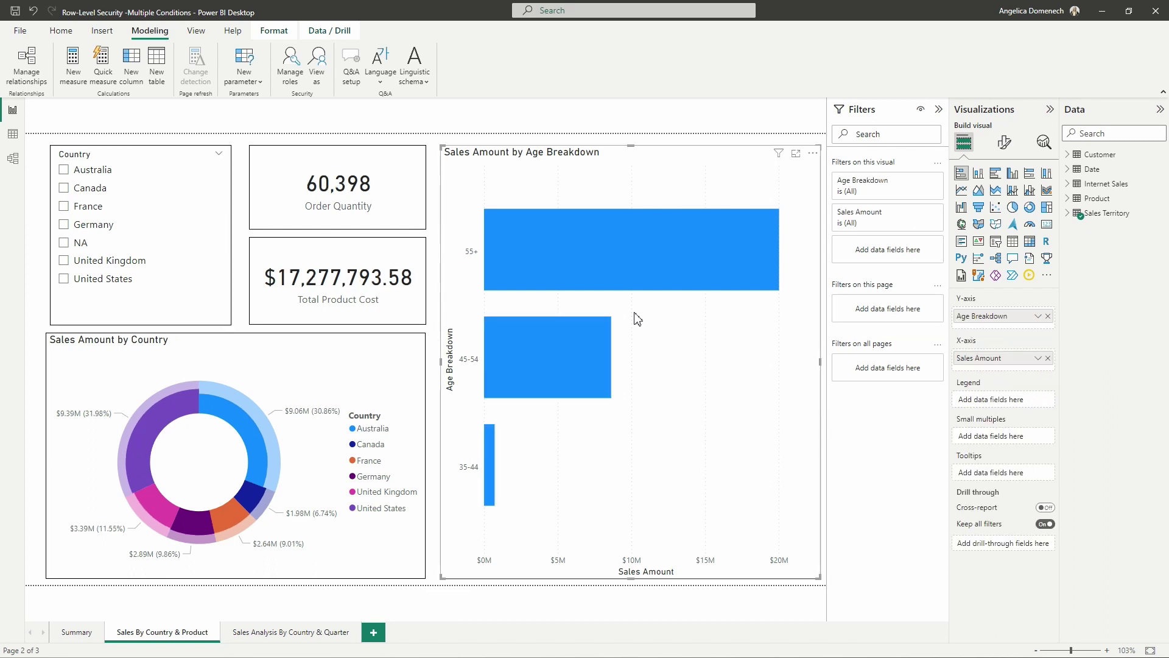
{"action": "left_click", "coordinate": [318, 81]}
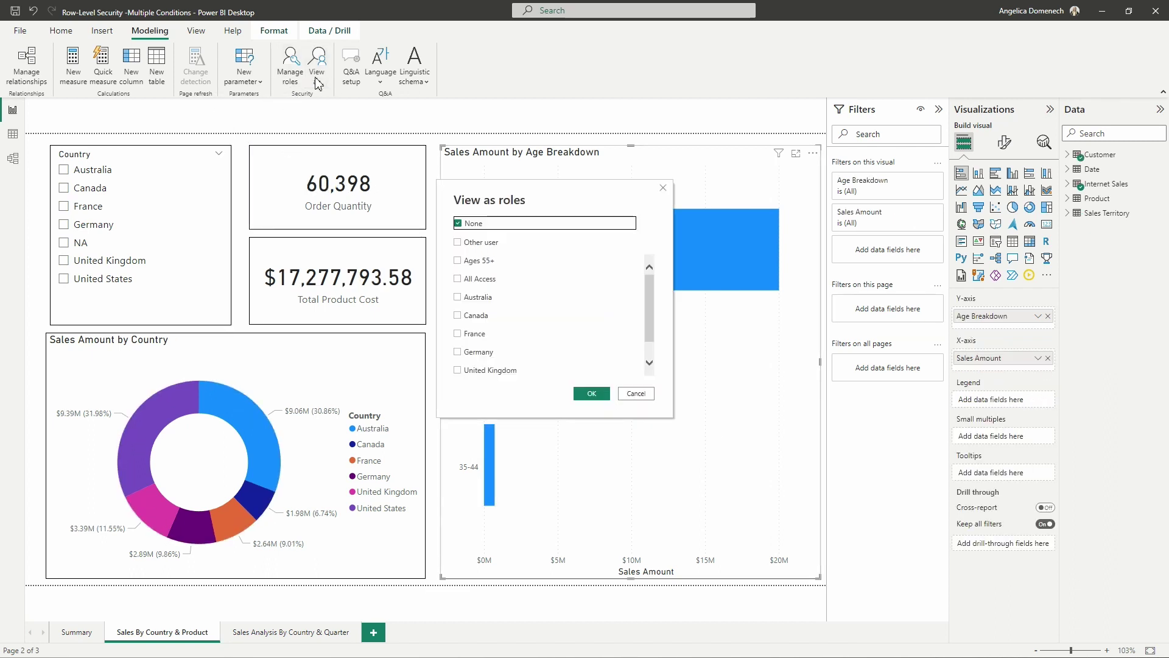
Step: Tick Ages 55+ and United States in View as roles and apply, showing 47,704 orders
{"action": "left_click", "coordinate": [458, 260]}
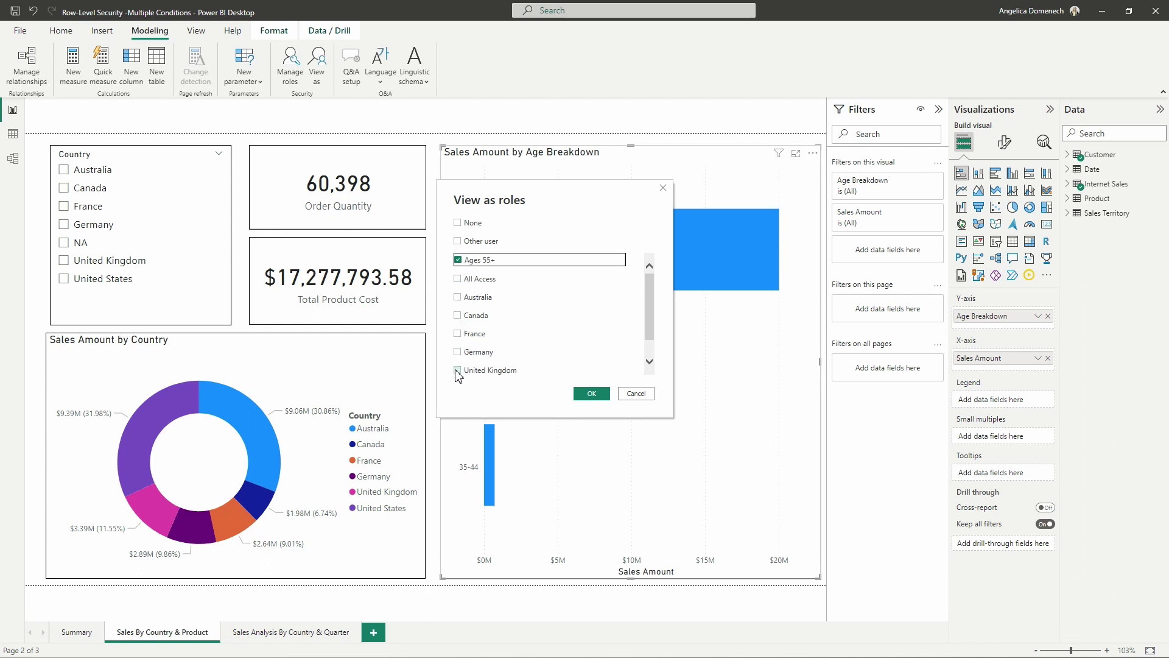
{"action": "scroll", "coordinate": [456, 373], "scroll_direction": "down", "scroll_amount": 1}
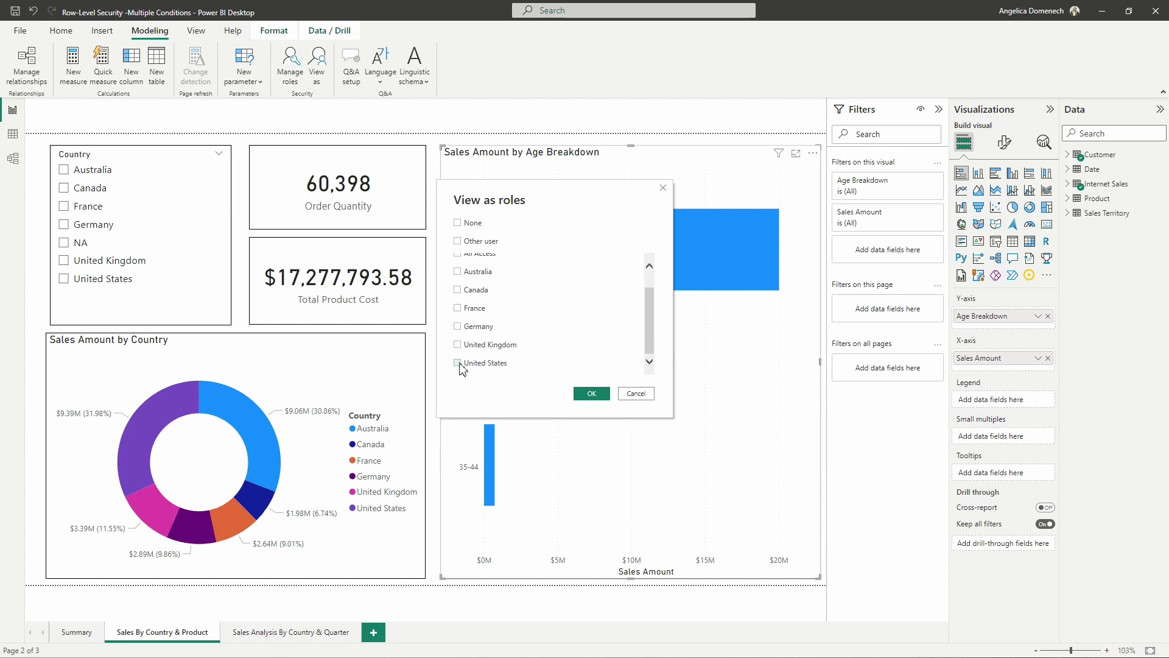
{"action": "left_click", "coordinate": [459, 365]}
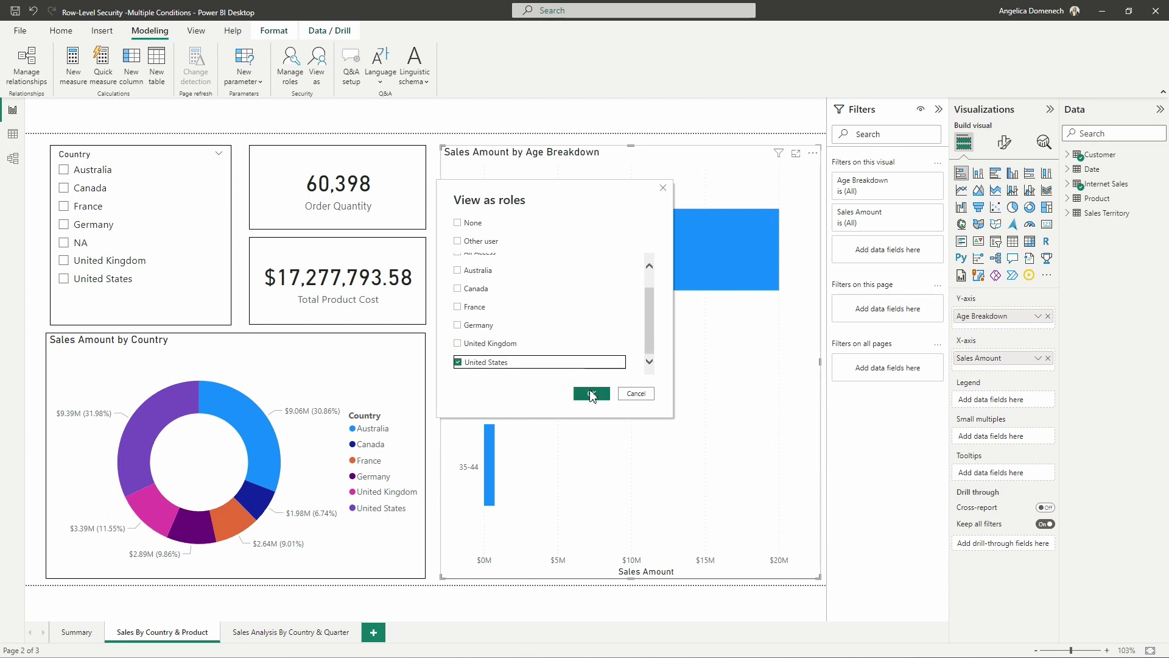
{"action": "scroll", "coordinate": [536, 352], "scroll_direction": "up", "scroll_amount": 1}
{"action": "scroll", "coordinate": [536, 316], "scroll_direction": "down", "scroll_amount": 1}
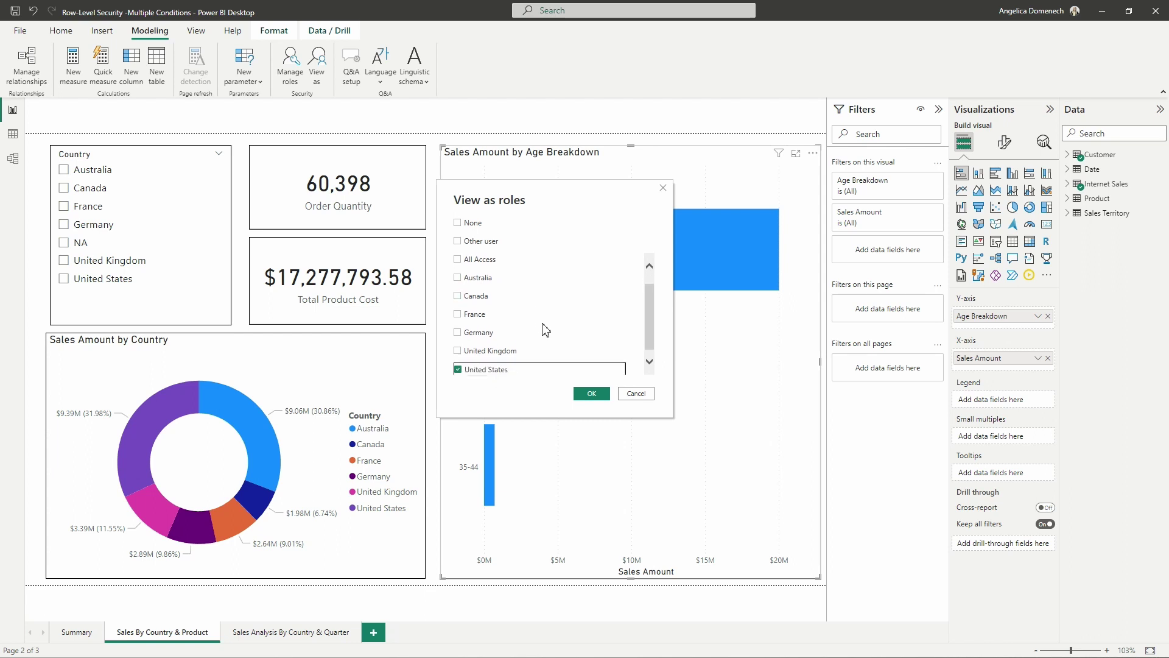
{"action": "scroll", "coordinate": [545, 330], "scroll_direction": "down", "scroll_amount": 1}
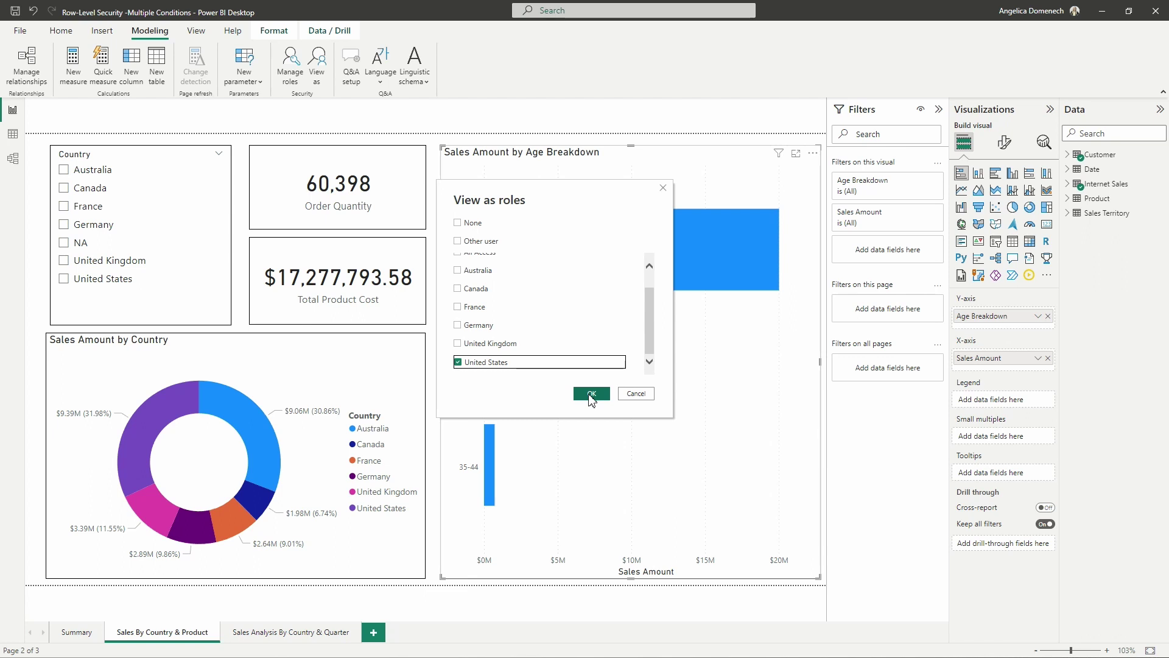
{"action": "left_click", "coordinate": [590, 394]}
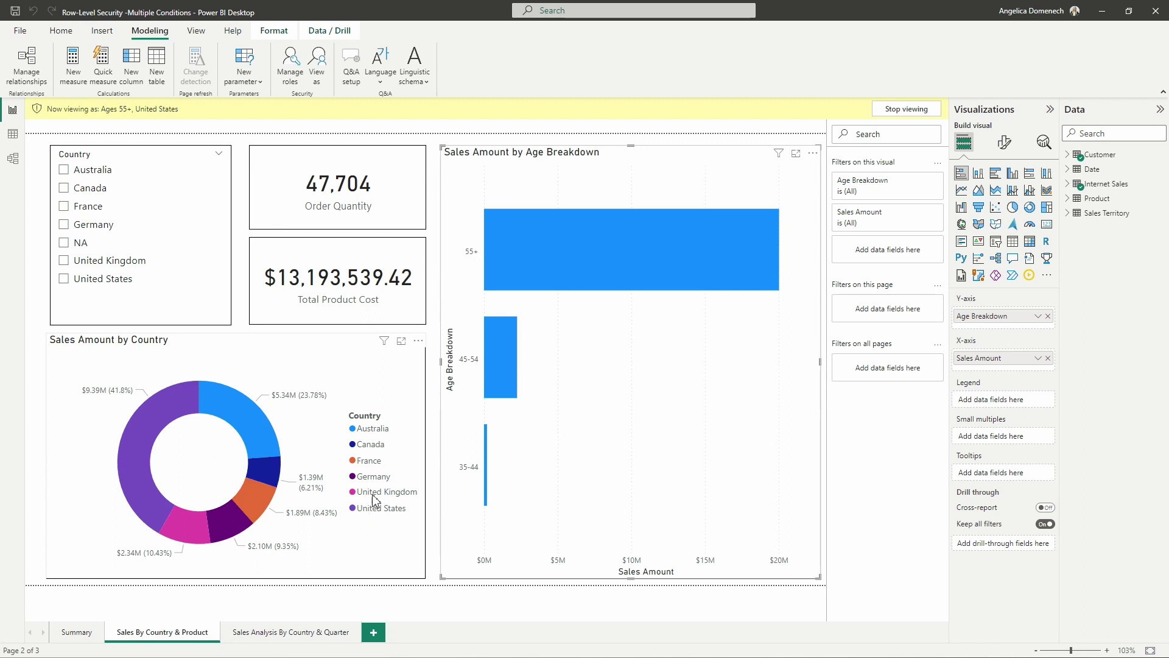
Step: Inspect the donut under the combined role preview, with United States at $9.39M (41.8%)
{"action": "mouse_move", "coordinate": [509, 361]}
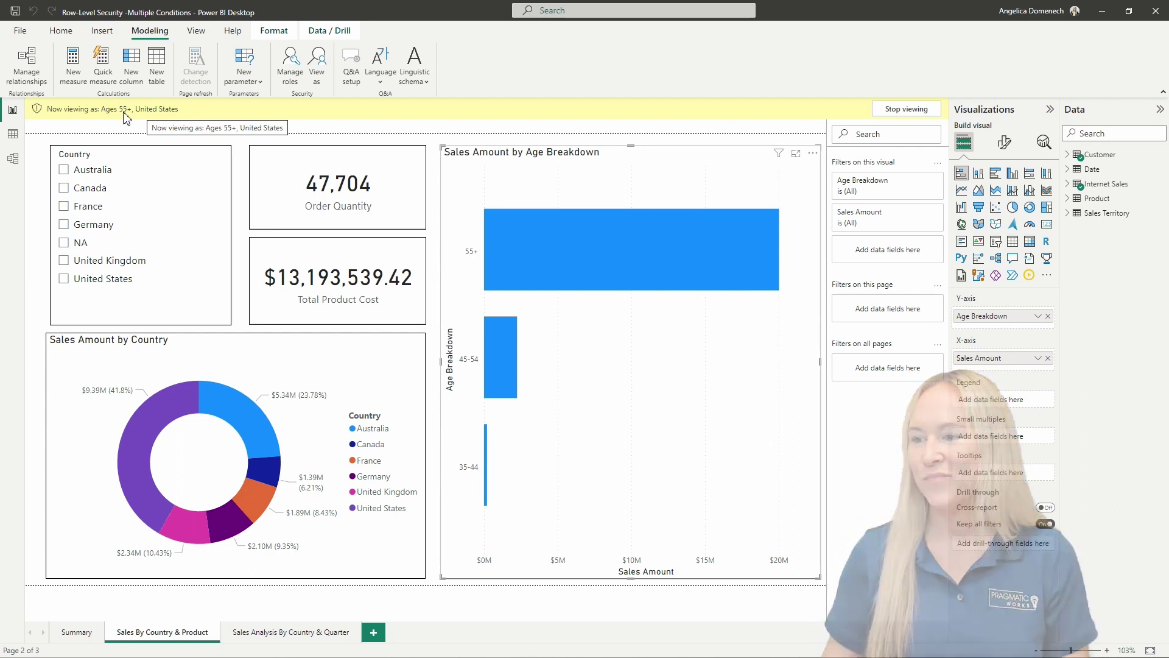
Step: Stop the role preview and create a new security role in Manage roles
{"action": "left_click", "coordinate": [903, 109]}
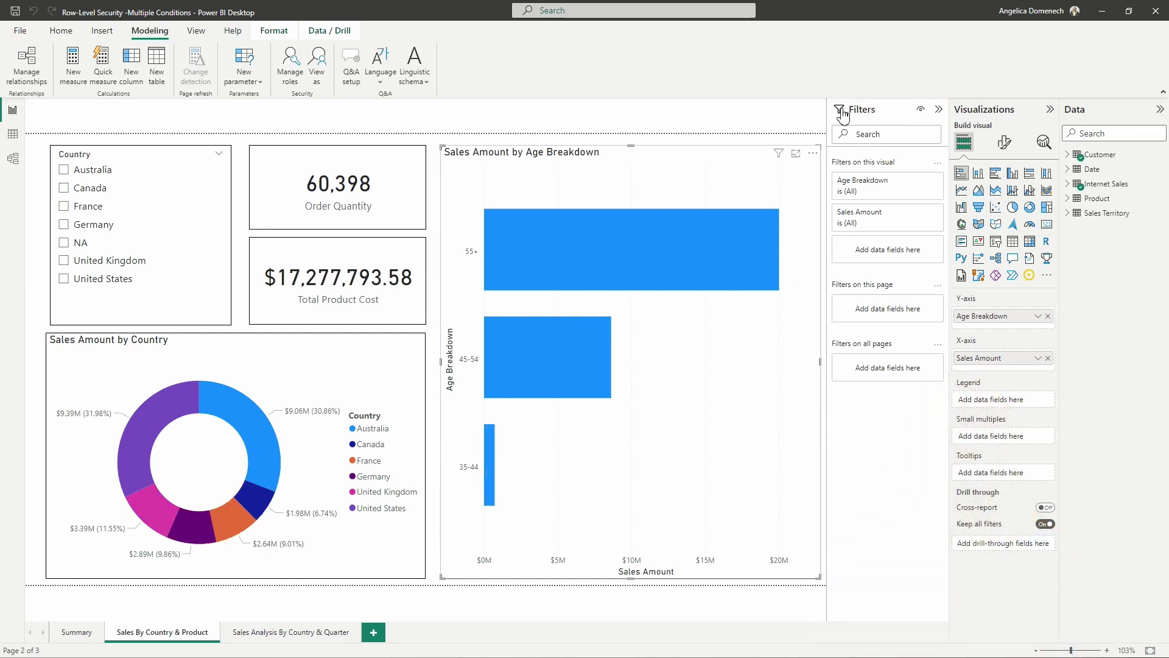
{"action": "left_click", "coordinate": [291, 75]}
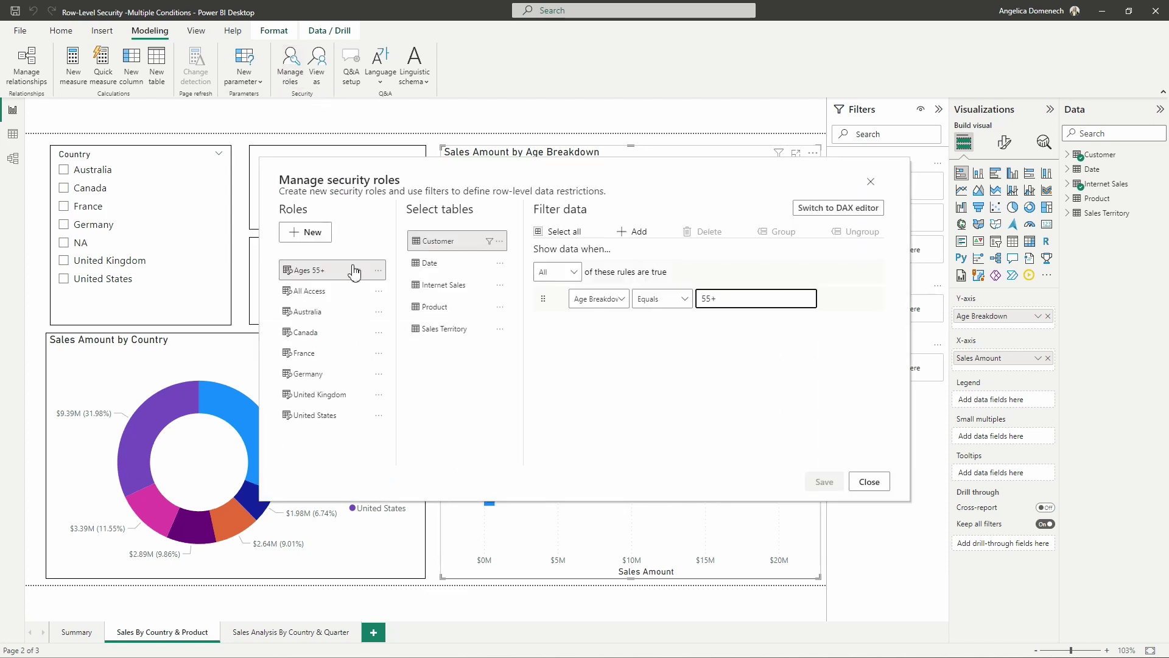
{"action": "left_click", "coordinate": [310, 234]}
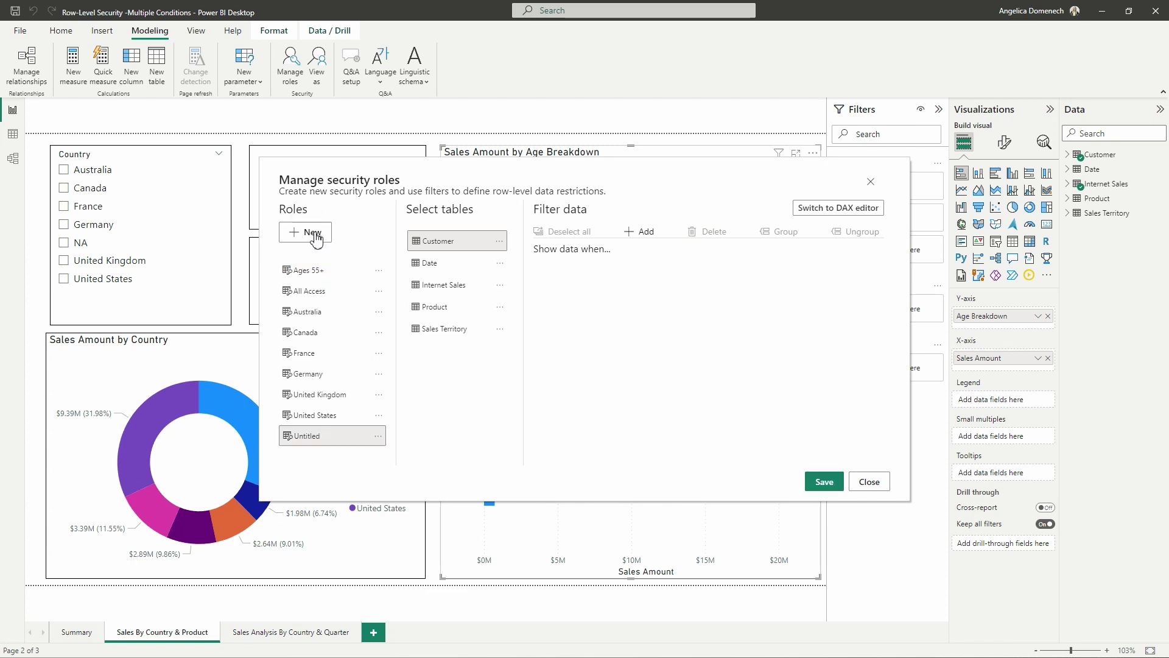
Step: Rename the role 'US and Ages 55+' and add a filter rule on the Sales Territory table
{"action": "double_click", "coordinate": [306, 436]}
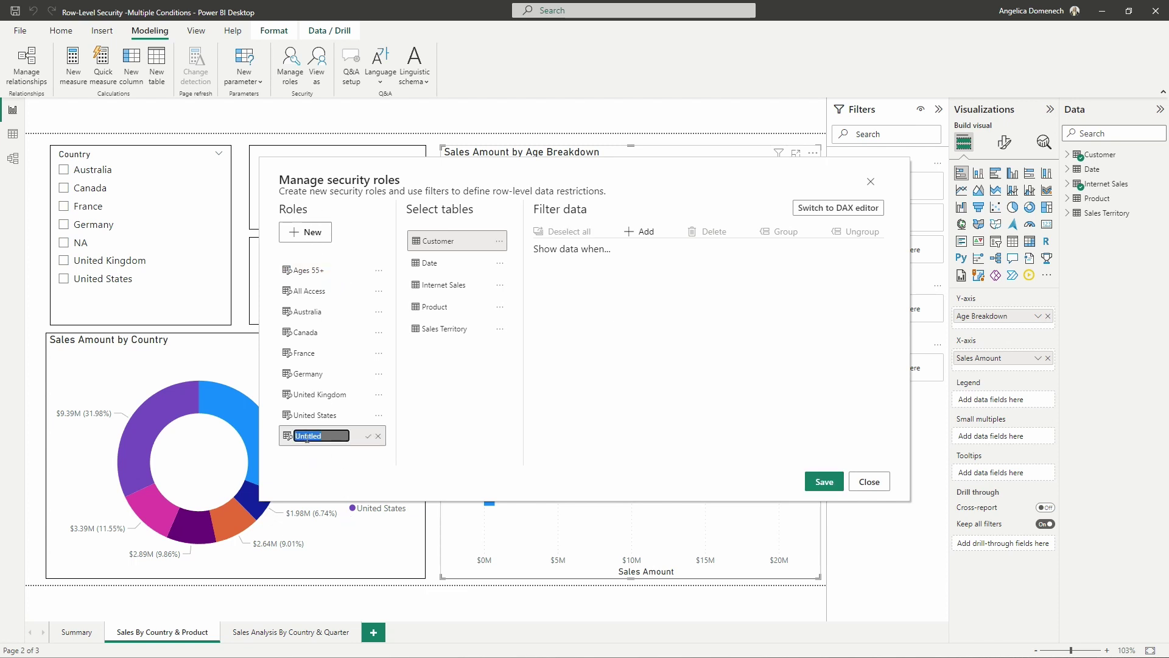
{"action": "type", "text": "US"}
{"action": "type", "text": "and Ages 55+"}
{"action": "left_click", "coordinate": [368, 436]}
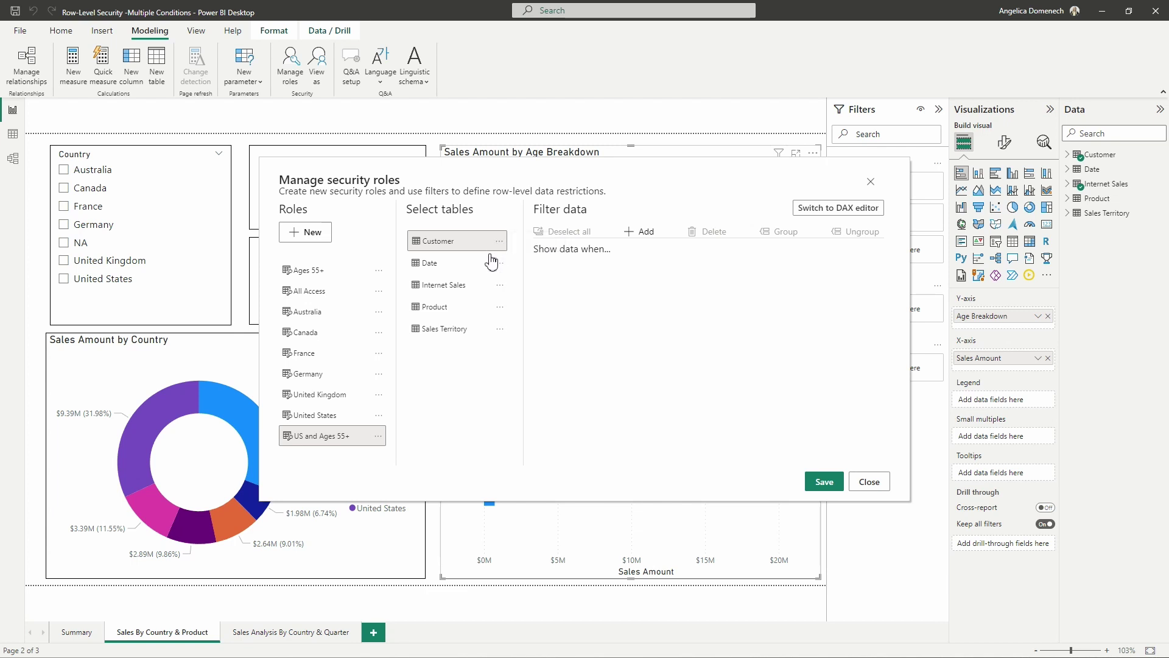
{"action": "left_click", "coordinate": [470, 336]}
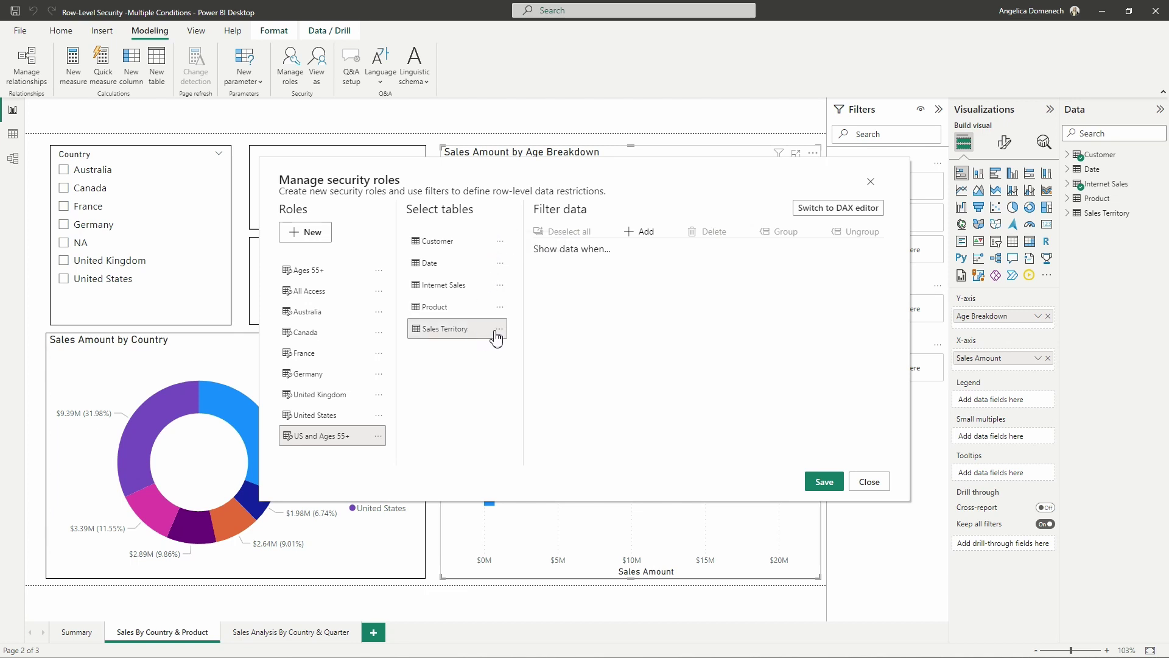
{"action": "left_click", "coordinate": [644, 234]}
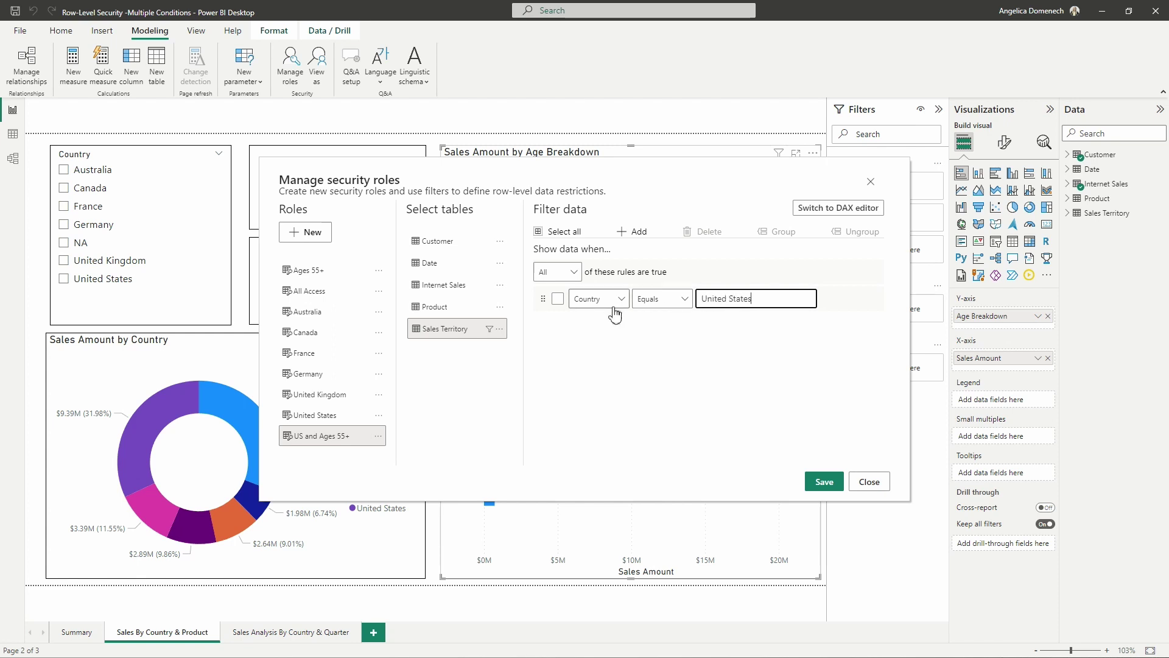
Step: Add a Customer rule requiring Age Breakdown equals 55+ to the role and save it
{"action": "left_click", "coordinate": [445, 245]}
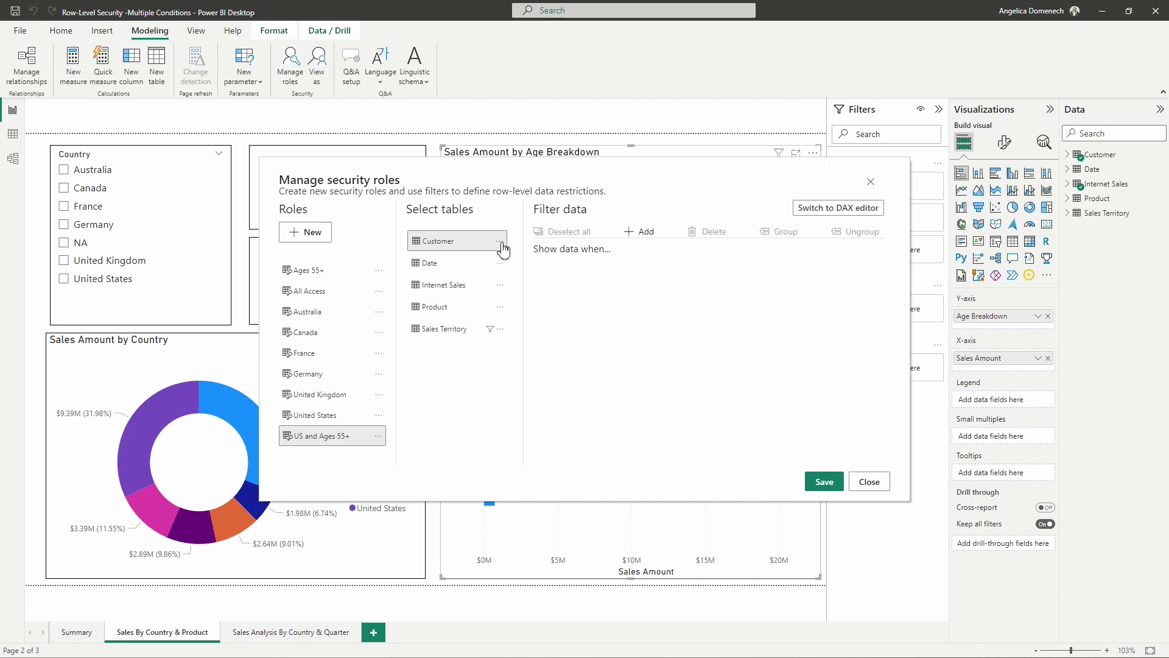
{"action": "left_click", "coordinate": [646, 232]}
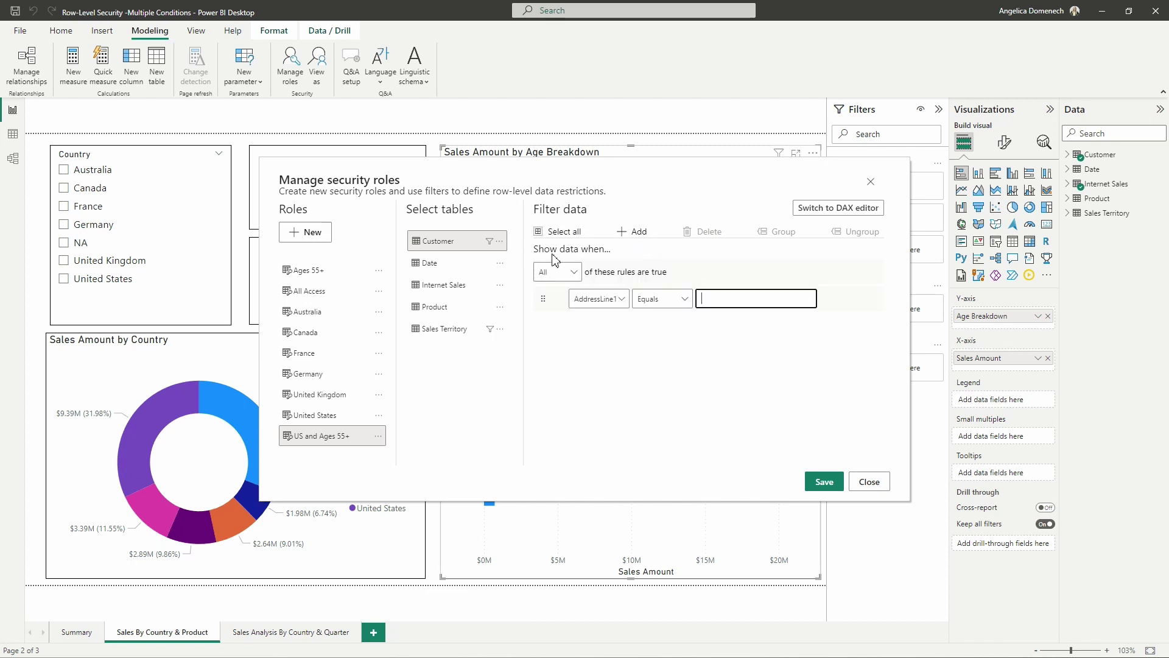
{"action": "left_click", "coordinate": [597, 300]}
{"action": "left_click", "coordinate": [602, 377]}
{"action": "left_click", "coordinate": [715, 300]}
{"action": "left_click", "coordinate": [834, 319]}
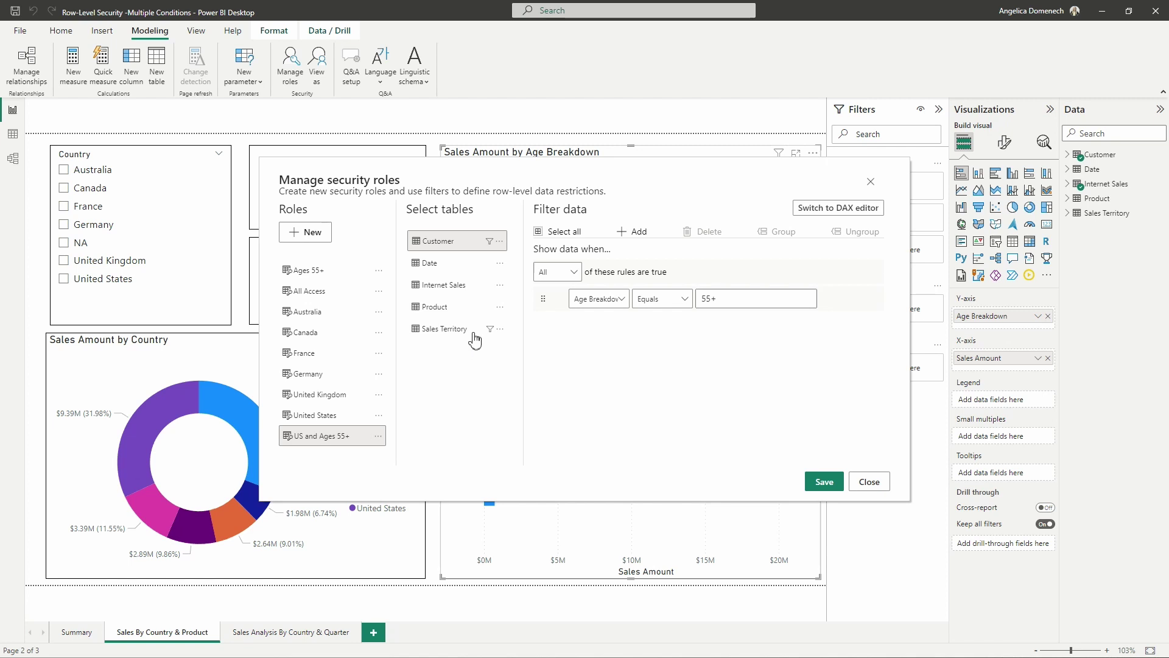
{"action": "left_click", "coordinate": [825, 482]}
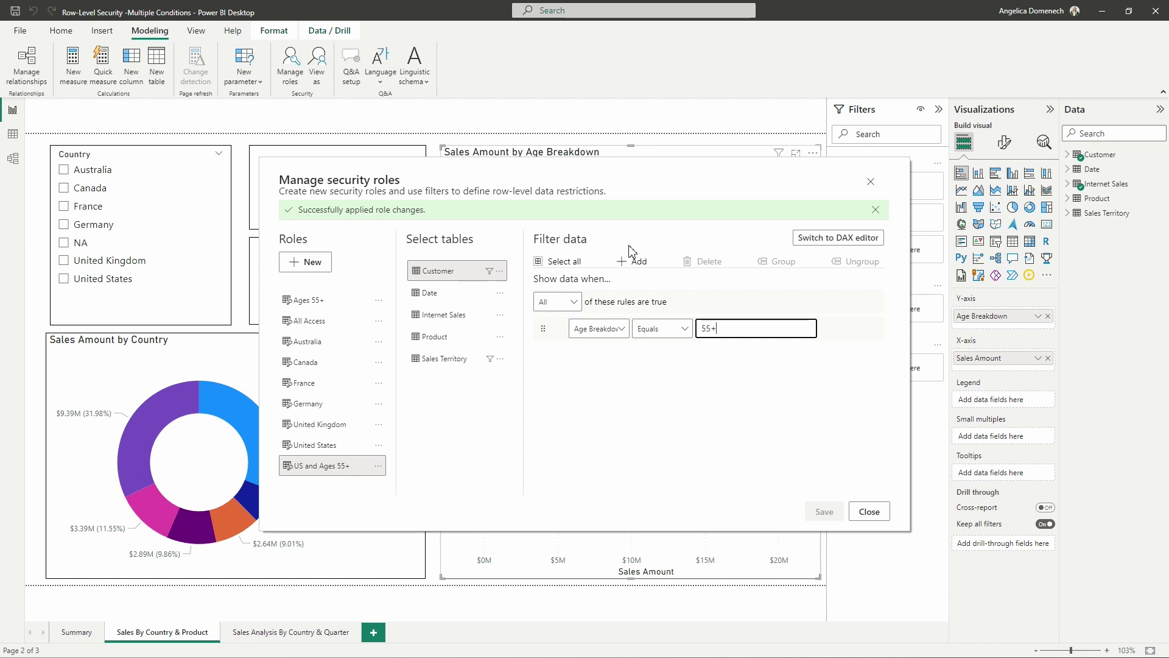
{"action": "left_click", "coordinate": [869, 512]}
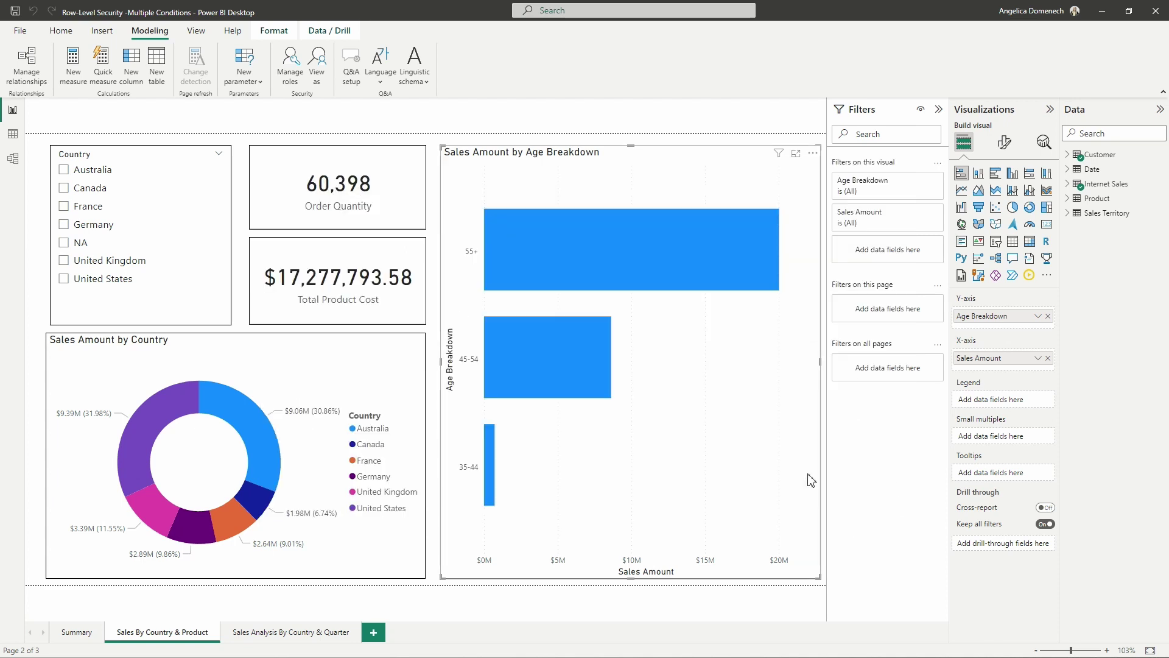
Step: Filter to 55+ and United States to check the figures, then clear the United States filter
{"action": "left_click", "coordinate": [538, 244]}
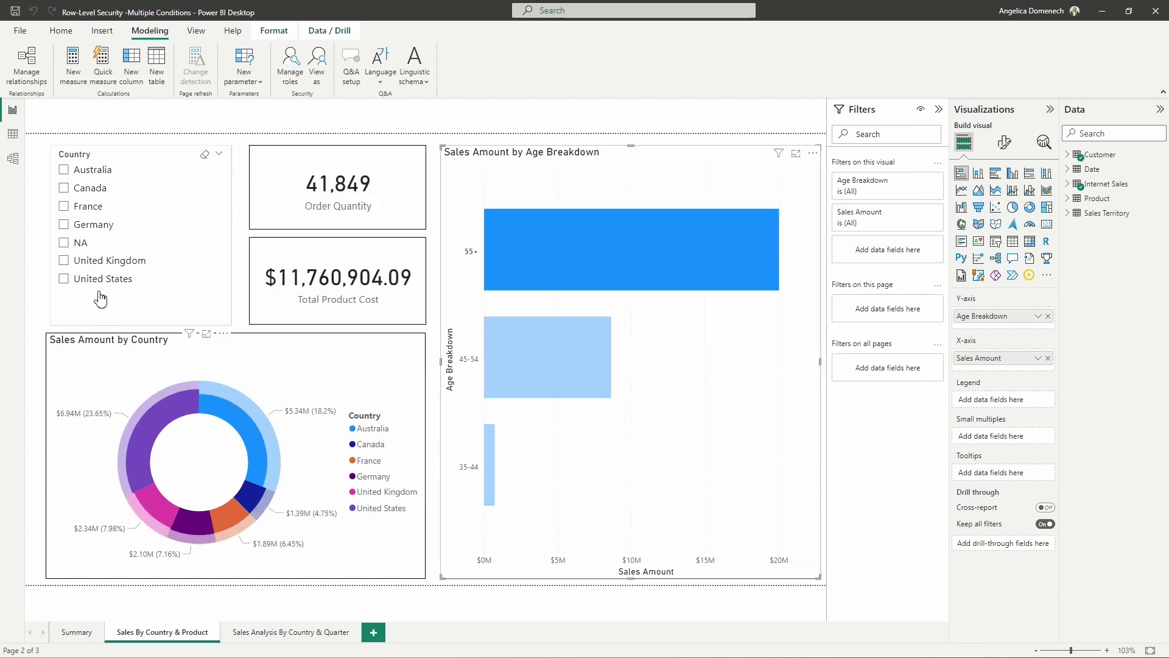
{"action": "left_click", "coordinate": [64, 279]}
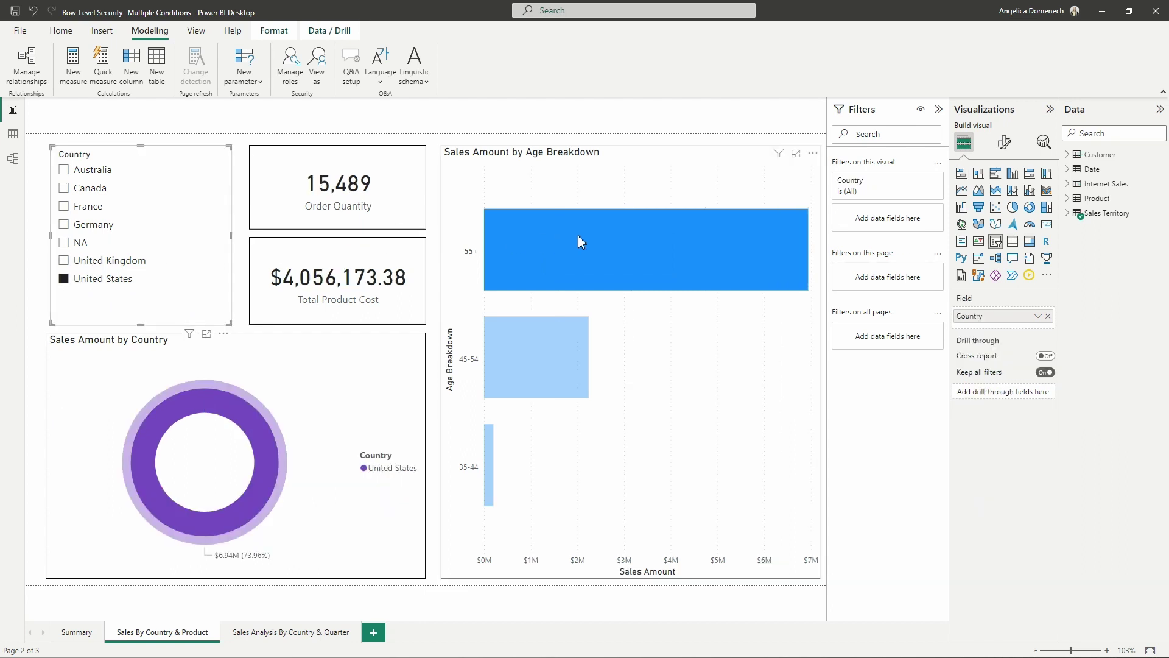
{"action": "mouse_move", "coordinate": [579, 238]}
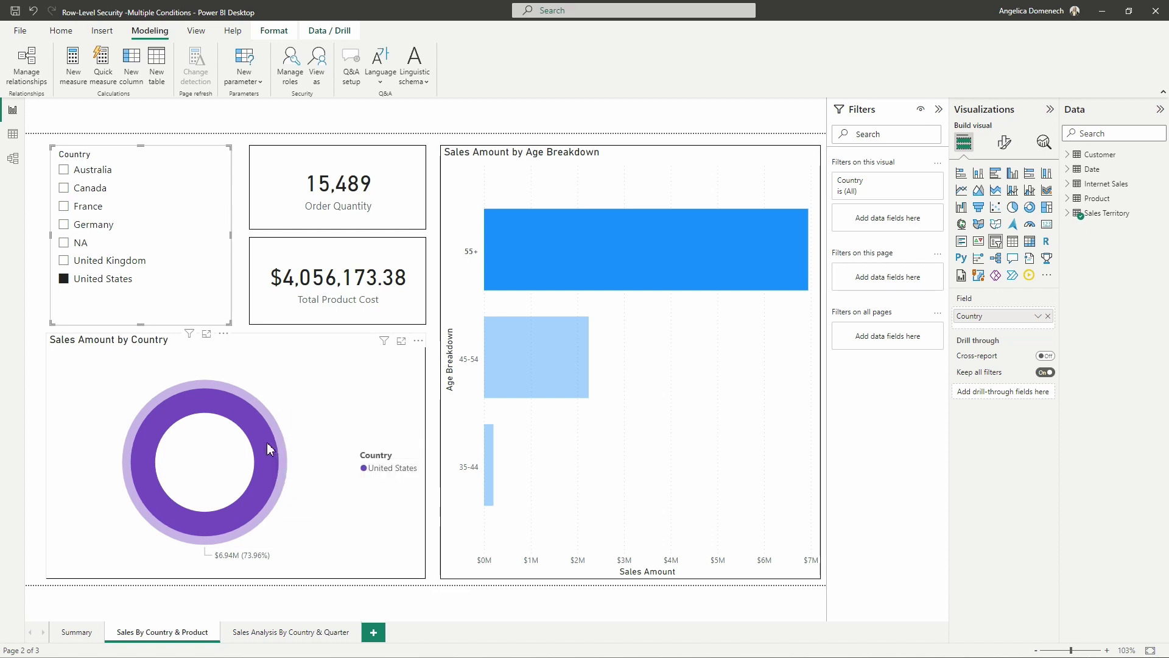
{"action": "mouse_move", "coordinate": [269, 448]}
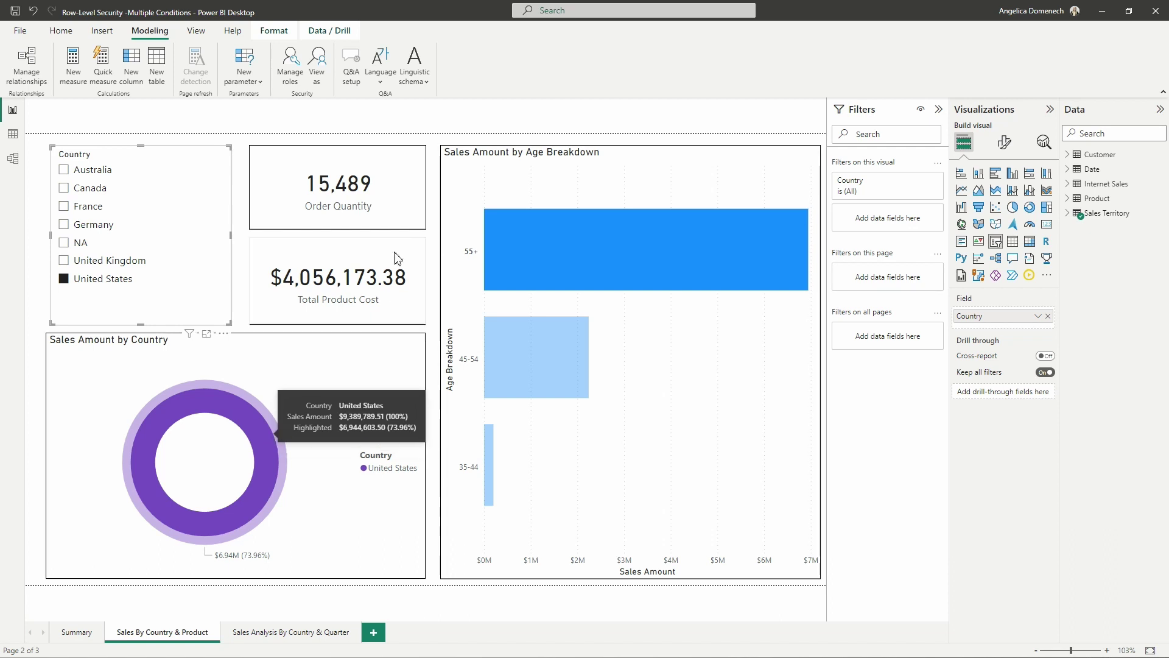
{"action": "left_click", "coordinate": [205, 156]}
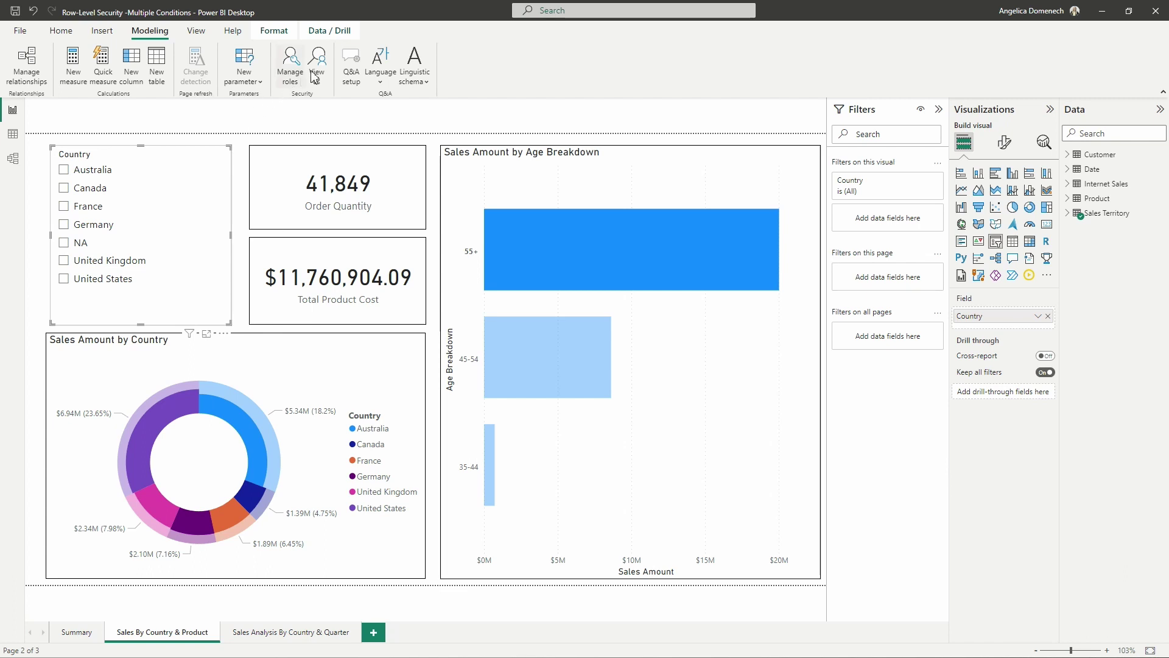
Step: Clear the 55+ highlight and view the report as the US and Ages 55+ role
{"action": "left_click", "coordinate": [517, 202]}
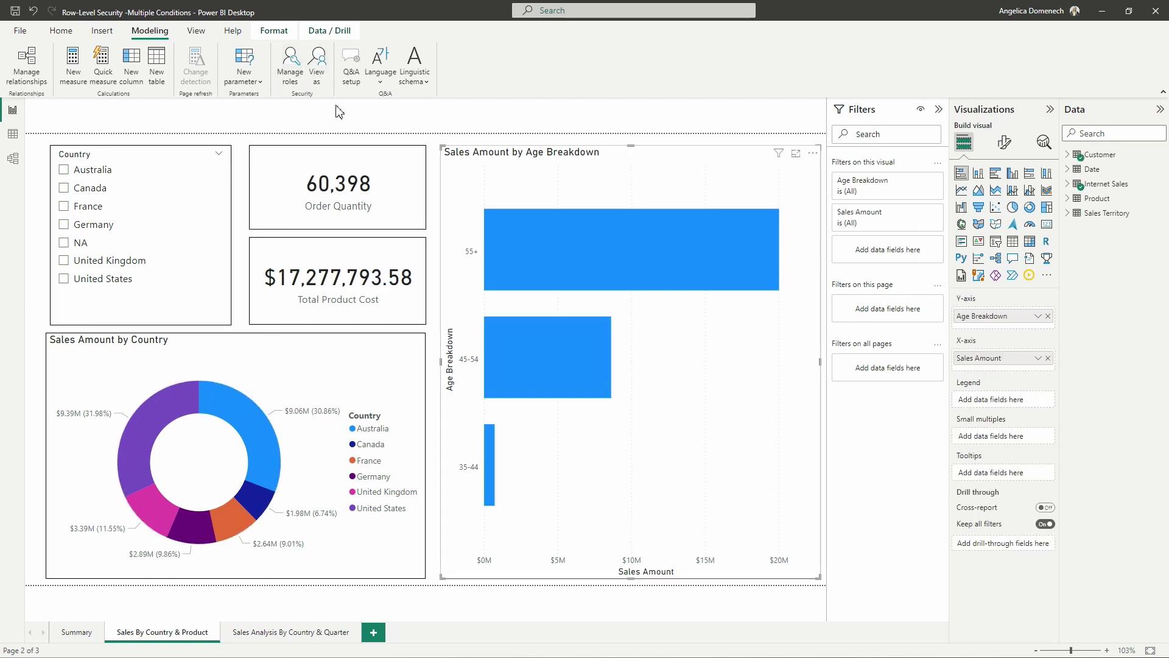
{"action": "left_click", "coordinate": [317, 66]}
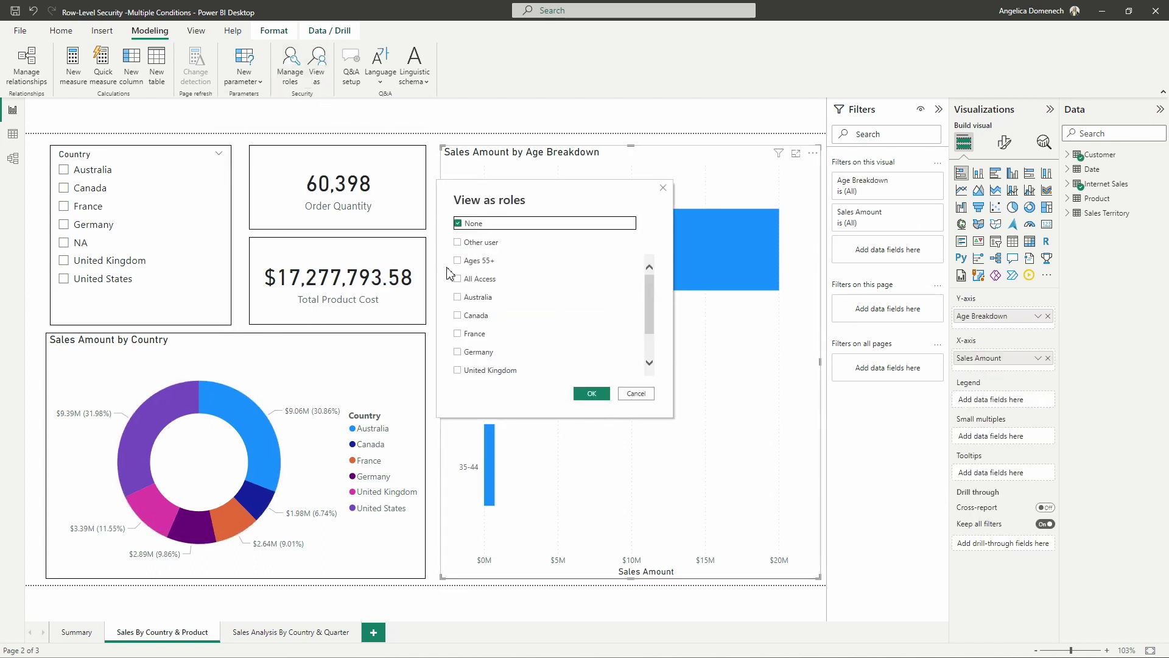
{"action": "scroll", "coordinate": [455, 286], "scroll_direction": "down", "scroll_amount": 2}
{"action": "left_click", "coordinate": [458, 364]}
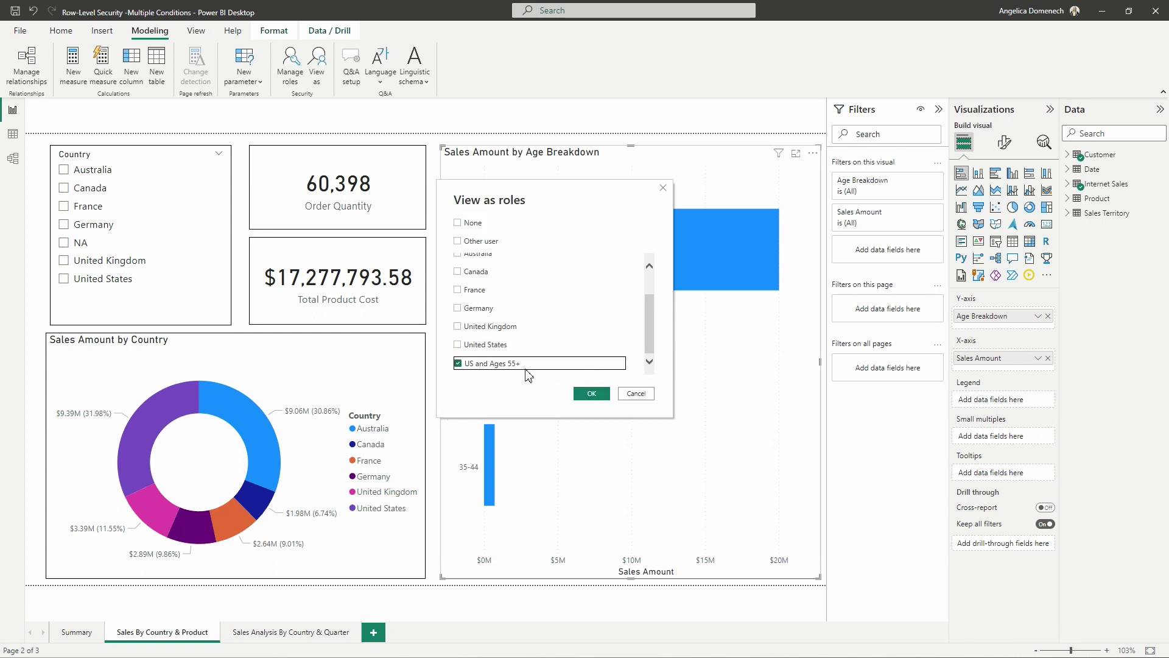
{"action": "left_click", "coordinate": [592, 393]}
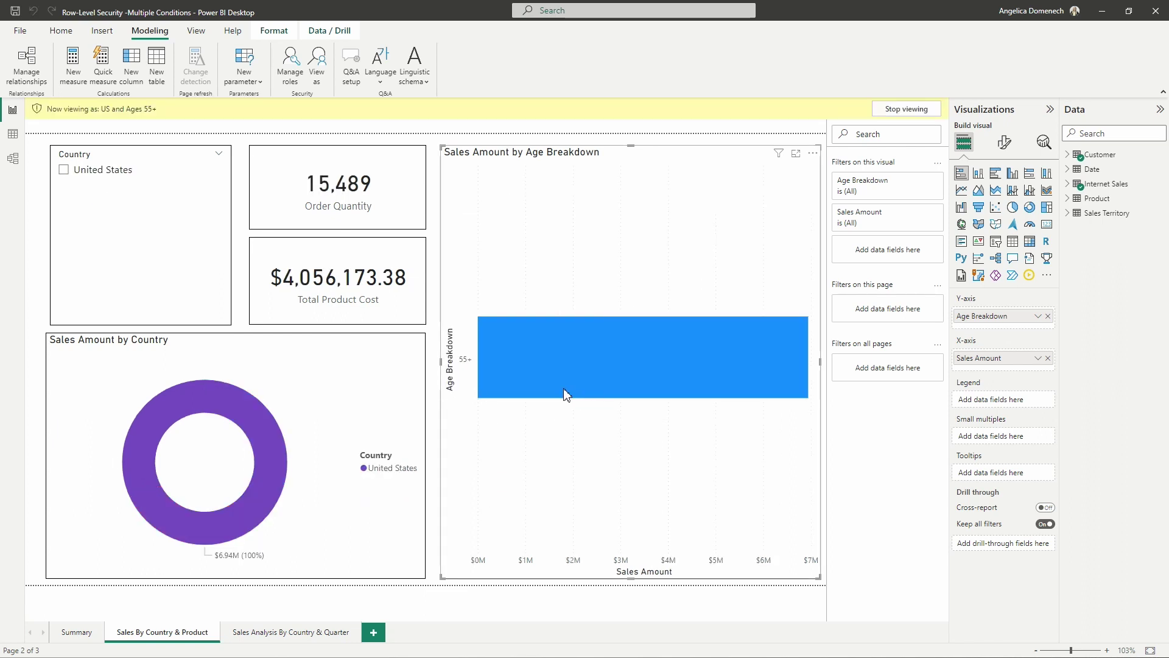
{"action": "mouse_move", "coordinate": [275, 451]}
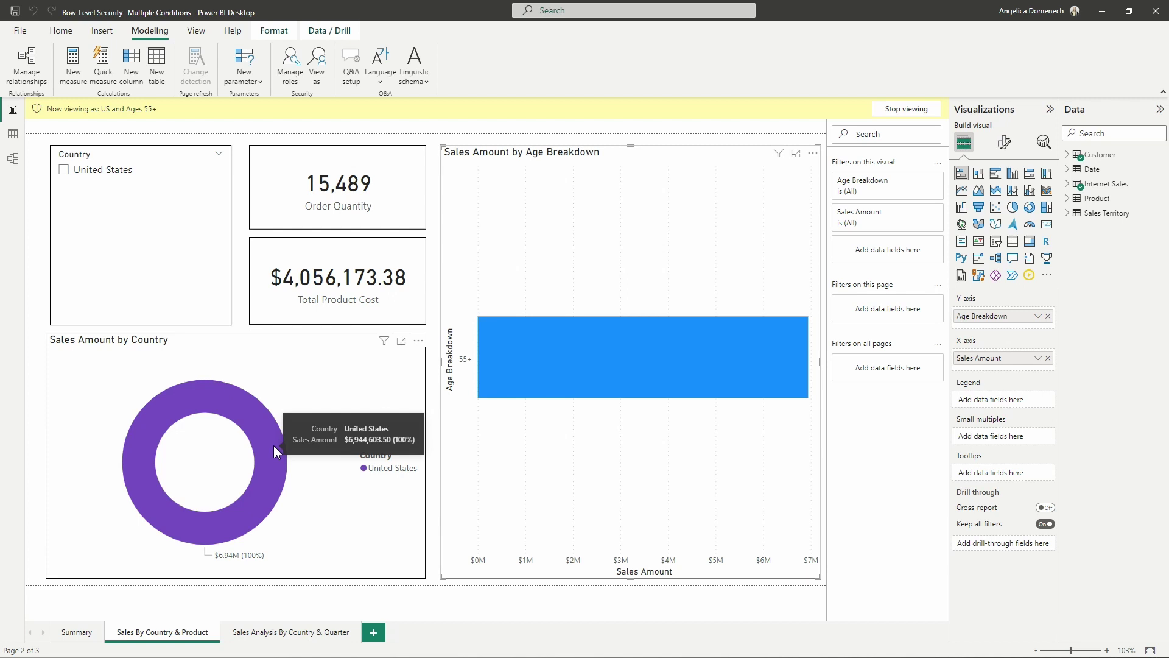
Step: Check the Summary, Sales Analysis By Country & Quarter, and Sales By Country & Product pages
{"action": "left_click", "coordinate": [69, 637]}
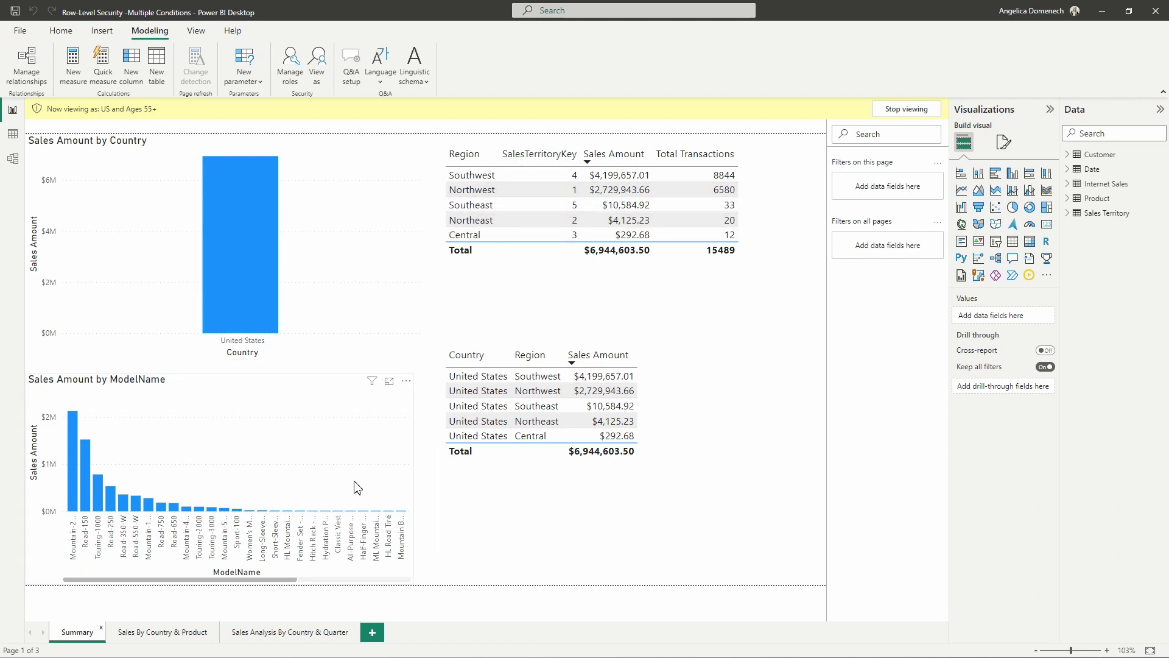
{"action": "left_click", "coordinate": [261, 637]}
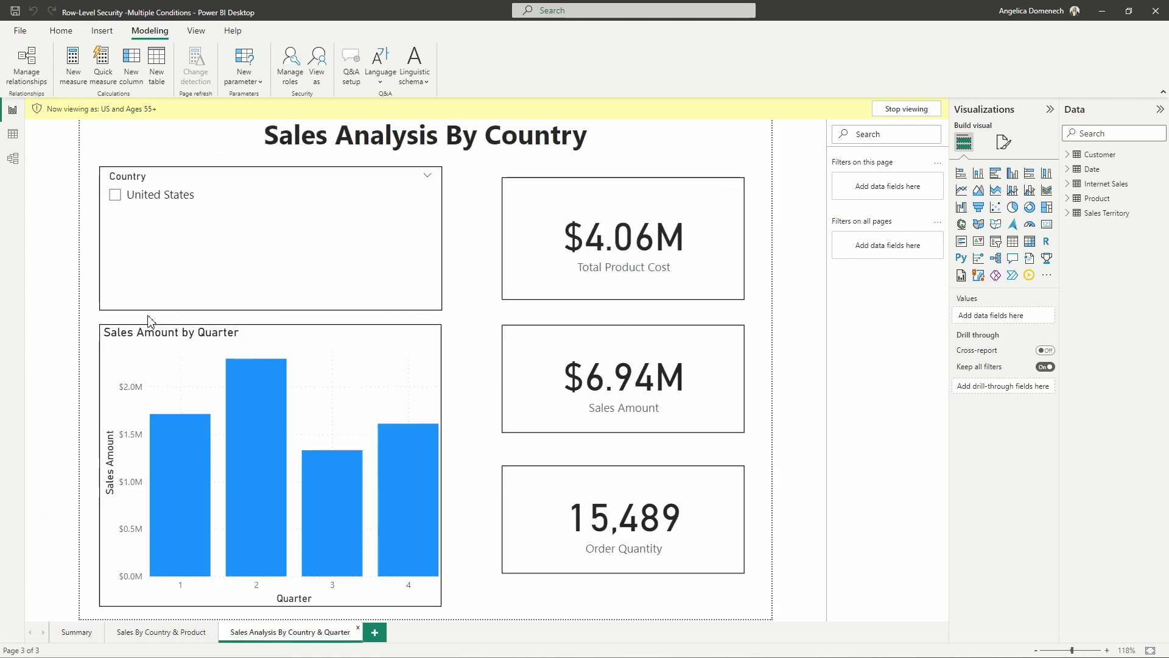
{"action": "left_click", "coordinate": [124, 634]}
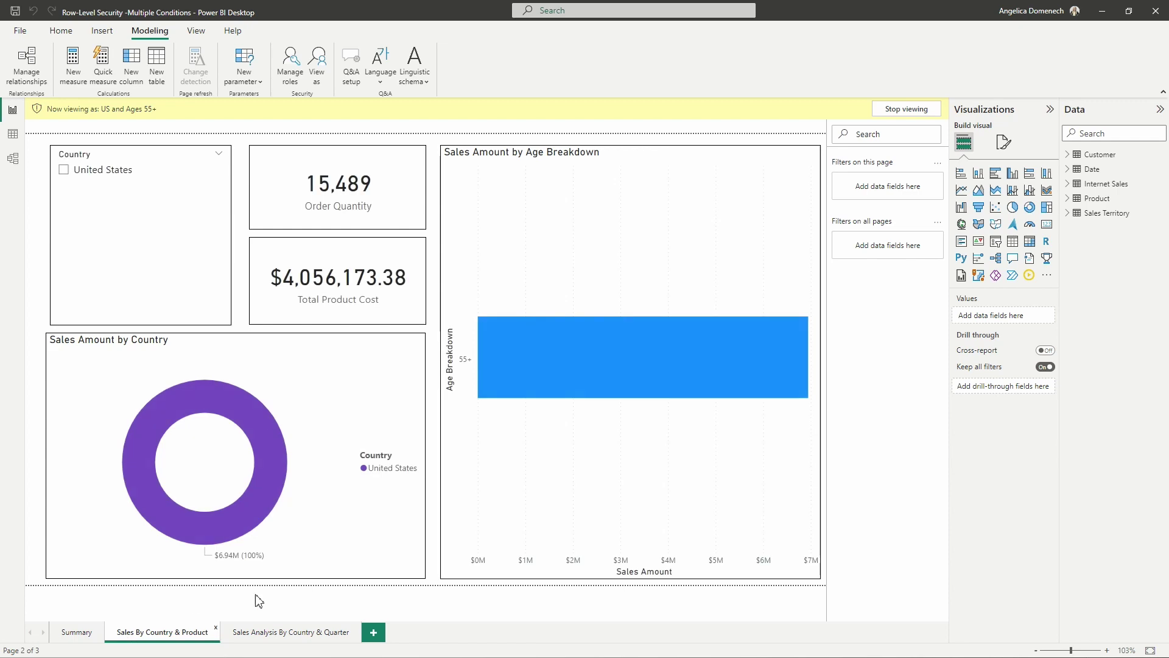